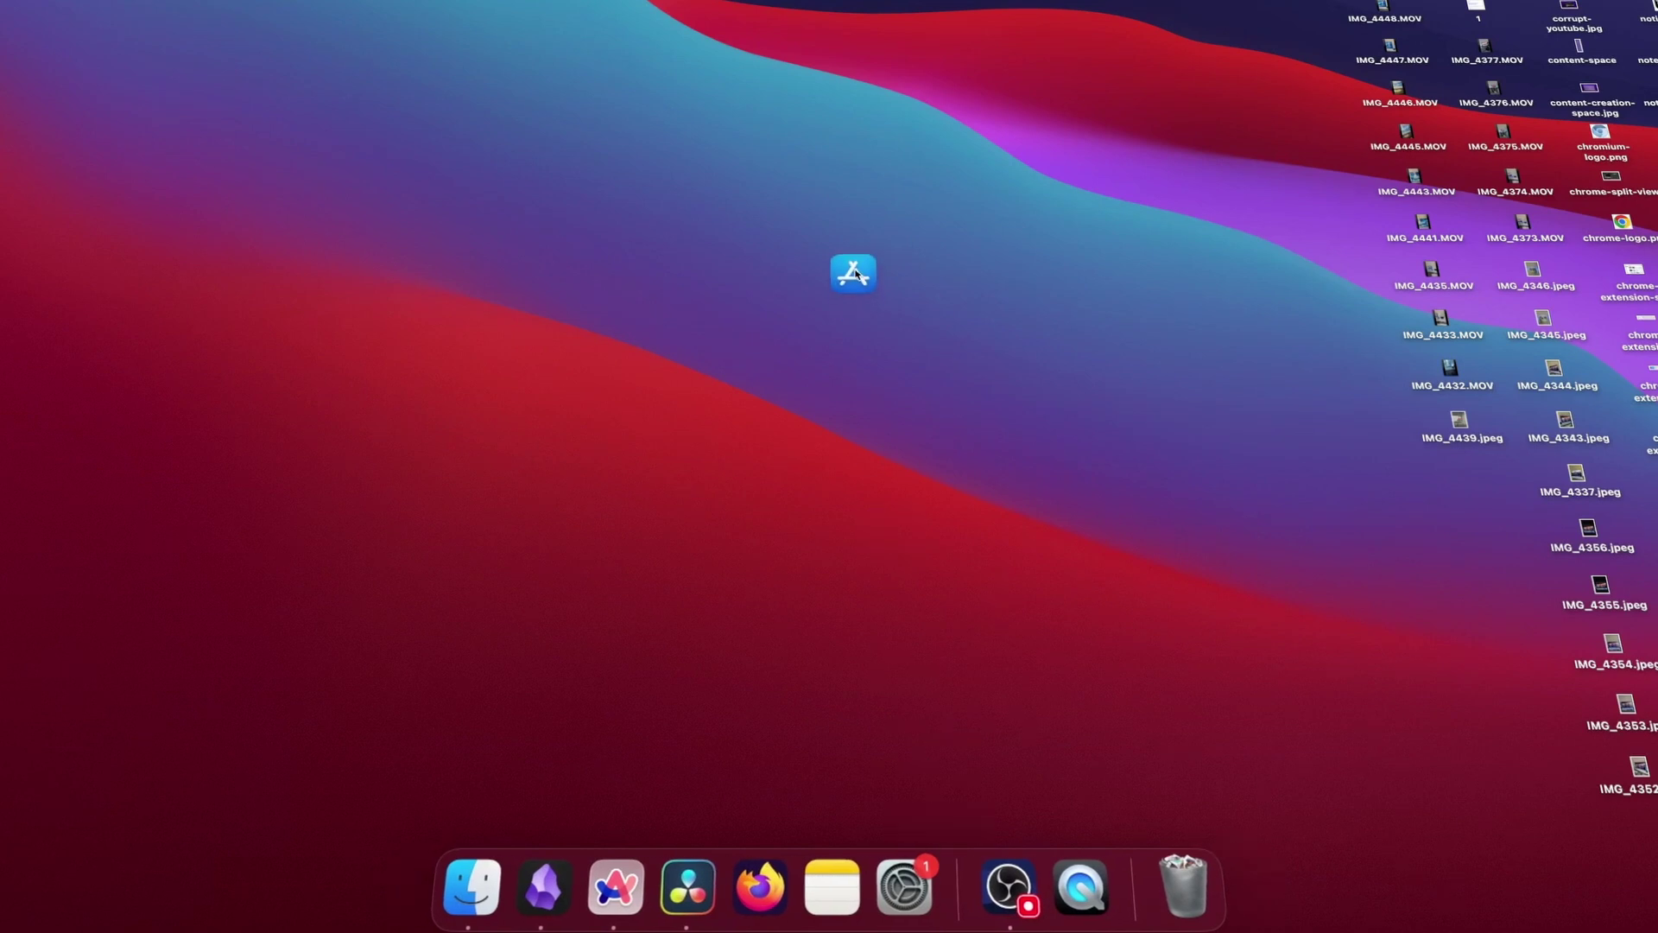
- Drag the System Settings, Notes and Firefox icons out of the Dock to remove them
drag(916, 892, 845, 281)
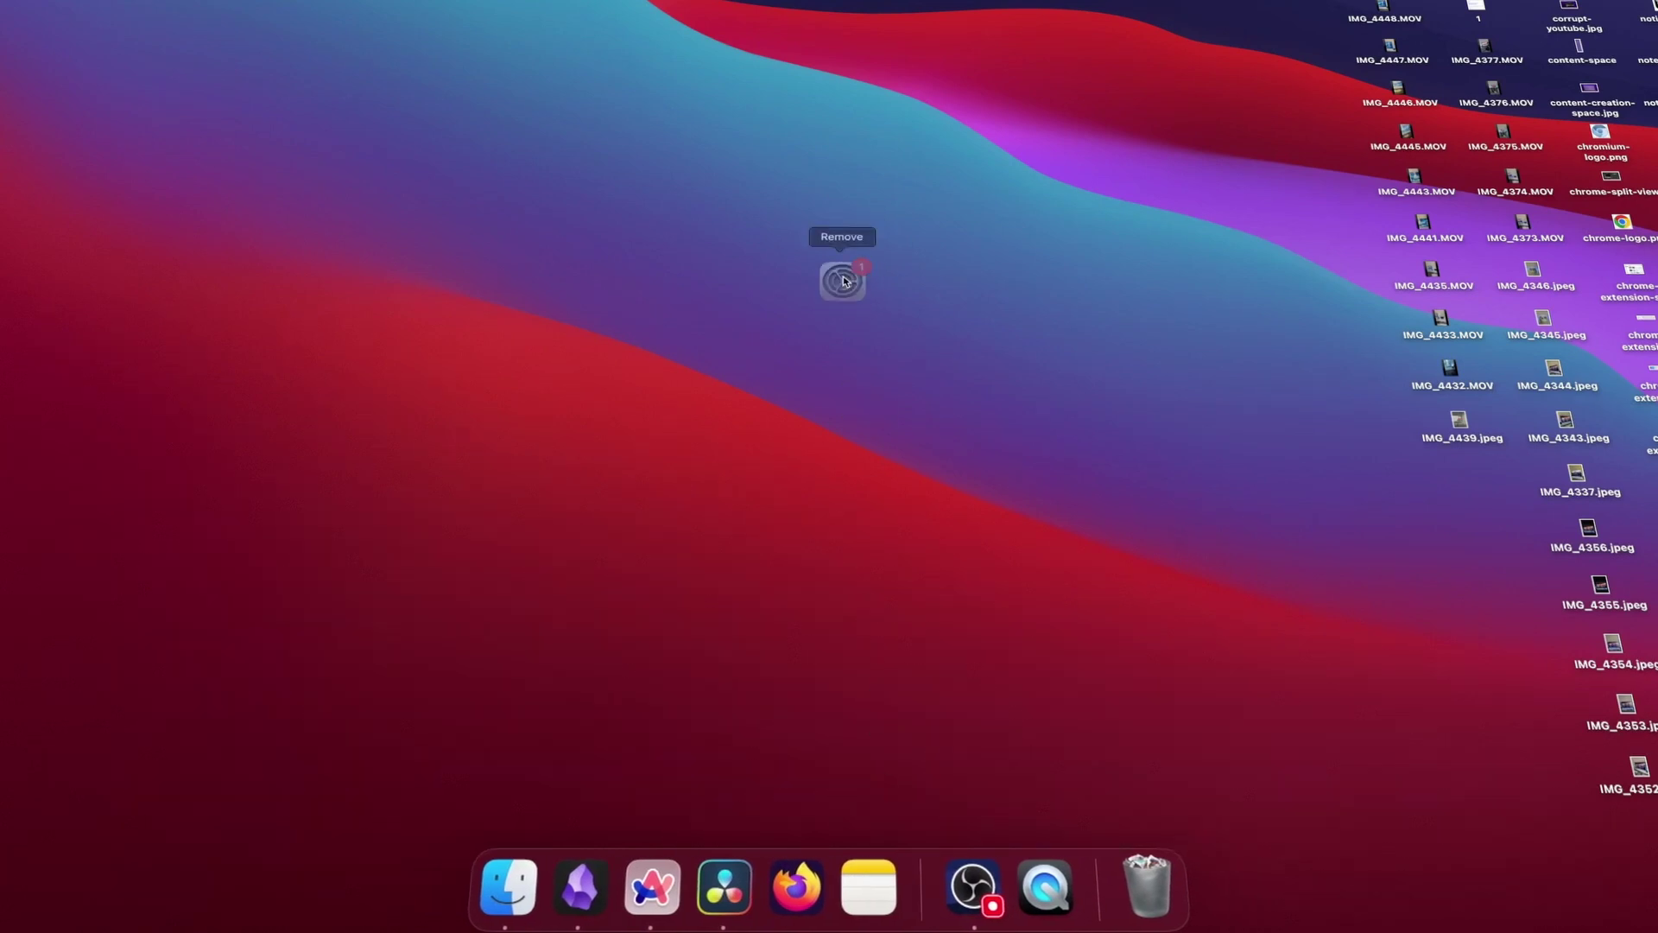
drag(892, 885, 863, 252)
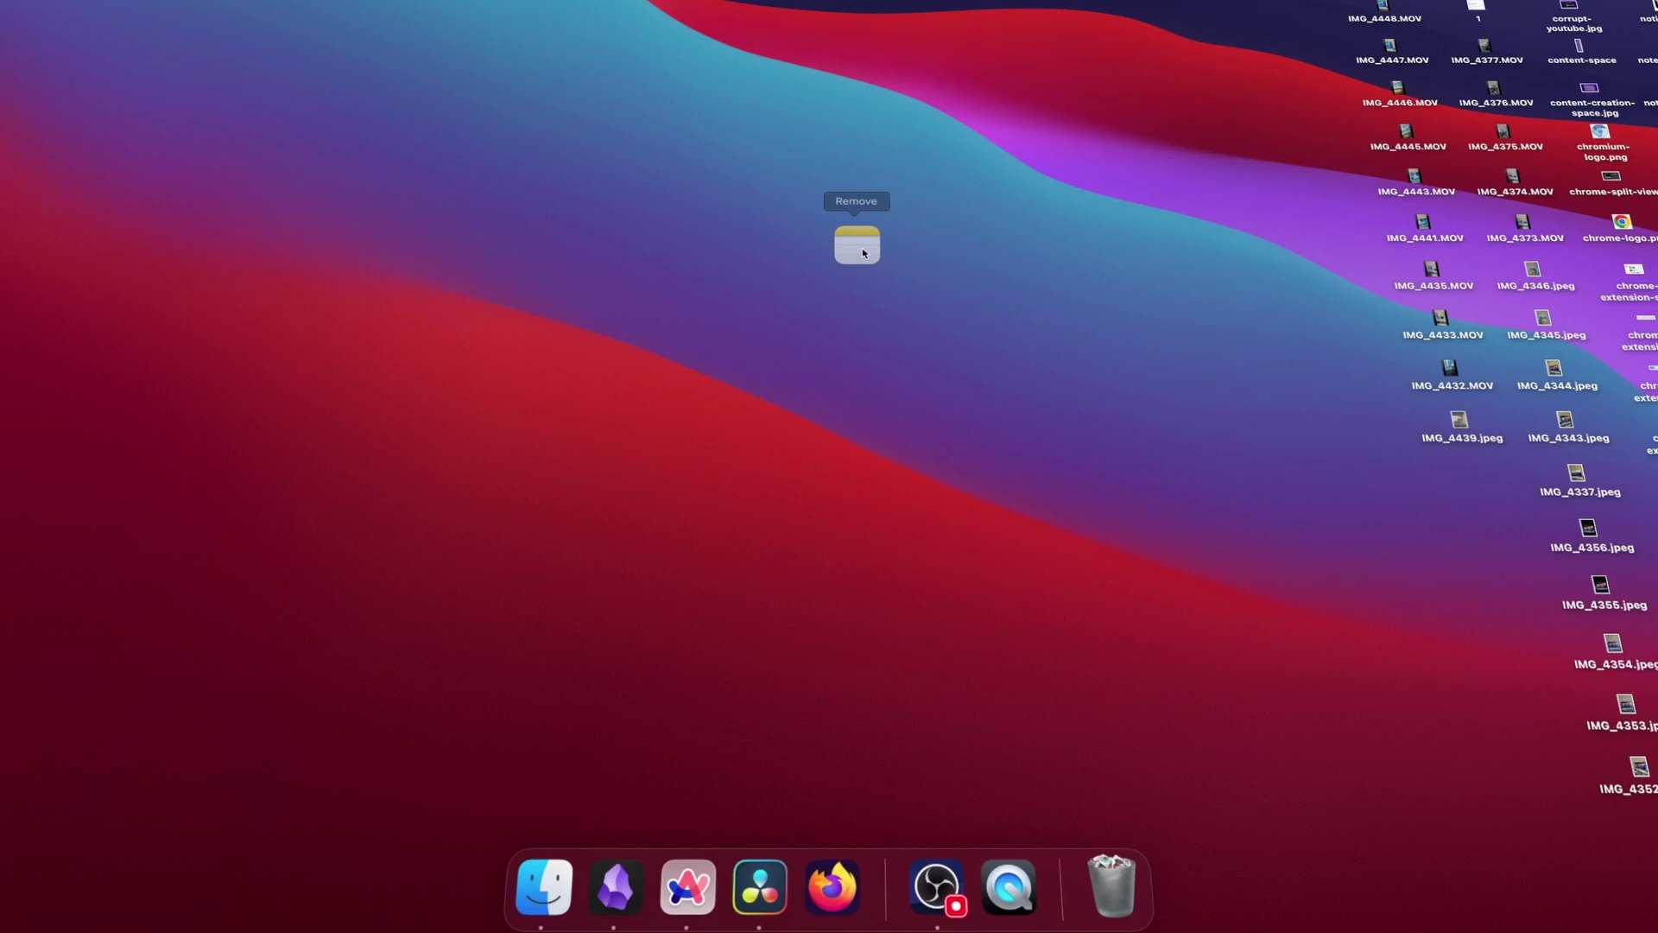
drag(849, 851, 829, 290)
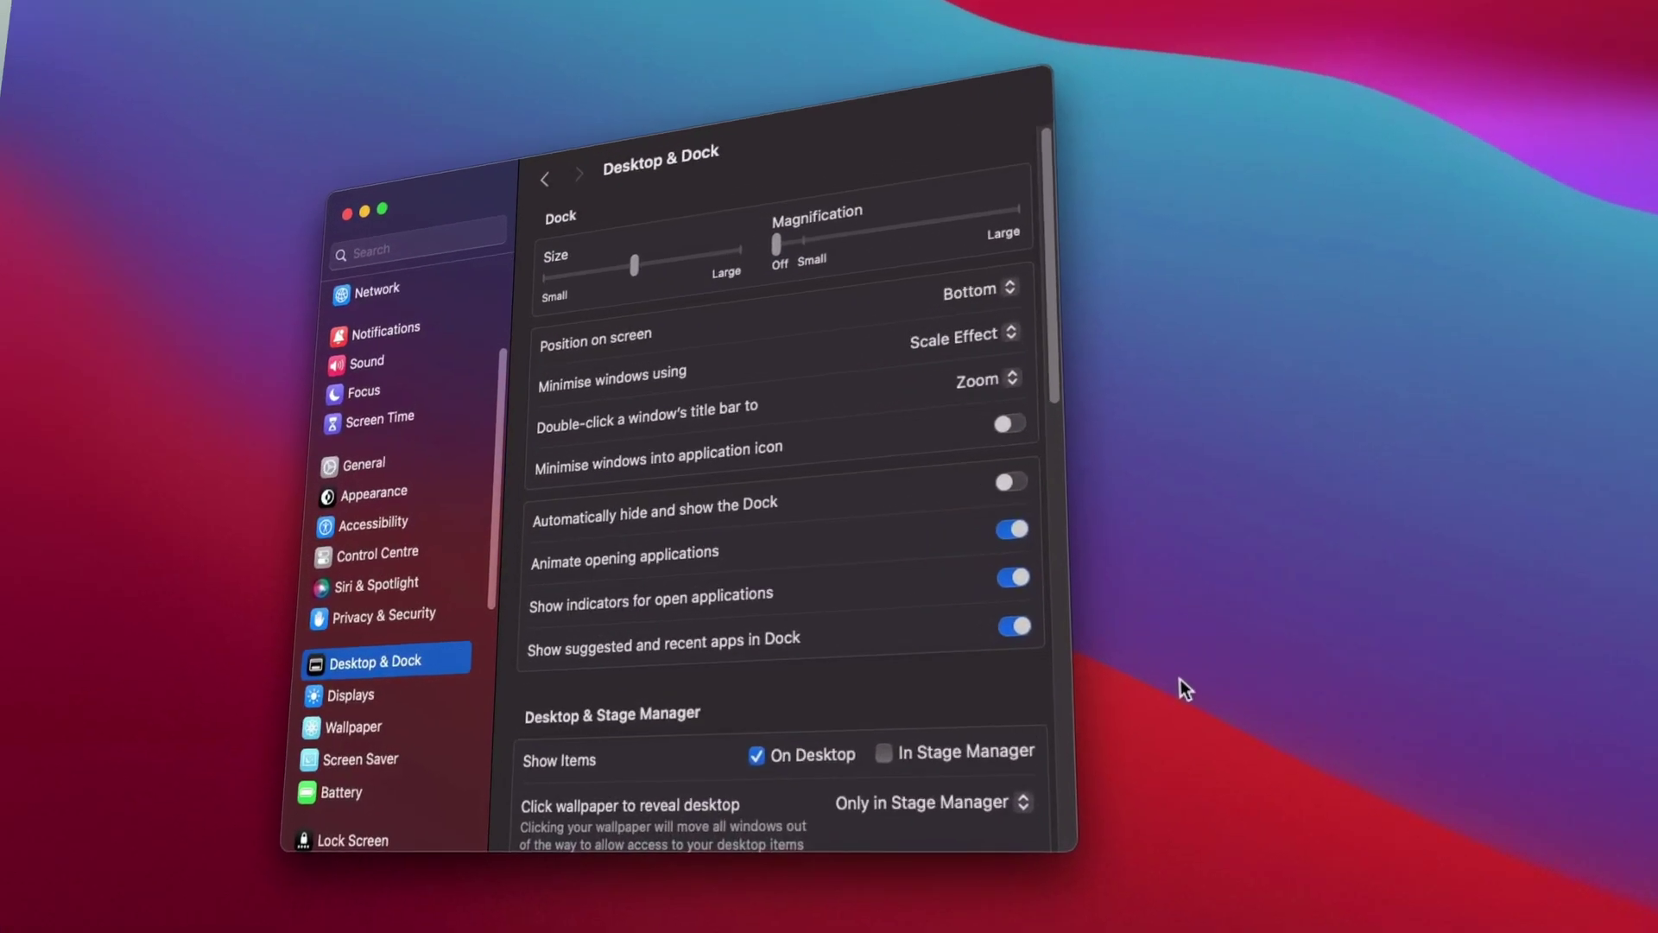
- Turn off suggested apps in the Dock, enable Dock auto-hide and shrink the Dock size
click(1015, 625)
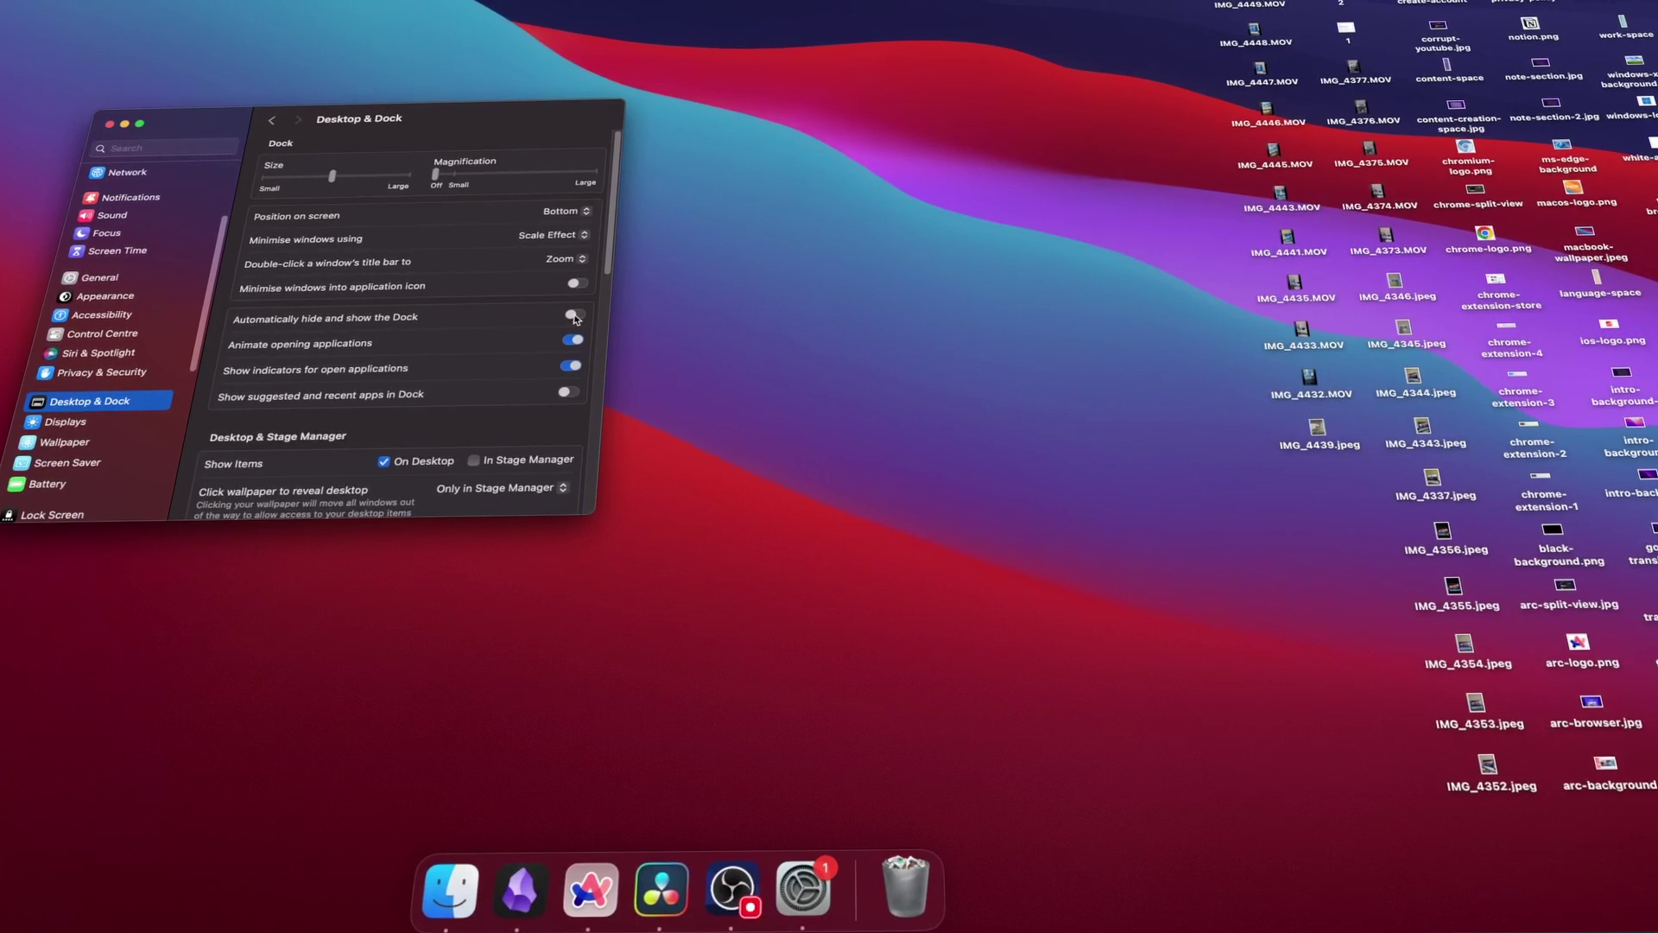
click(574, 318)
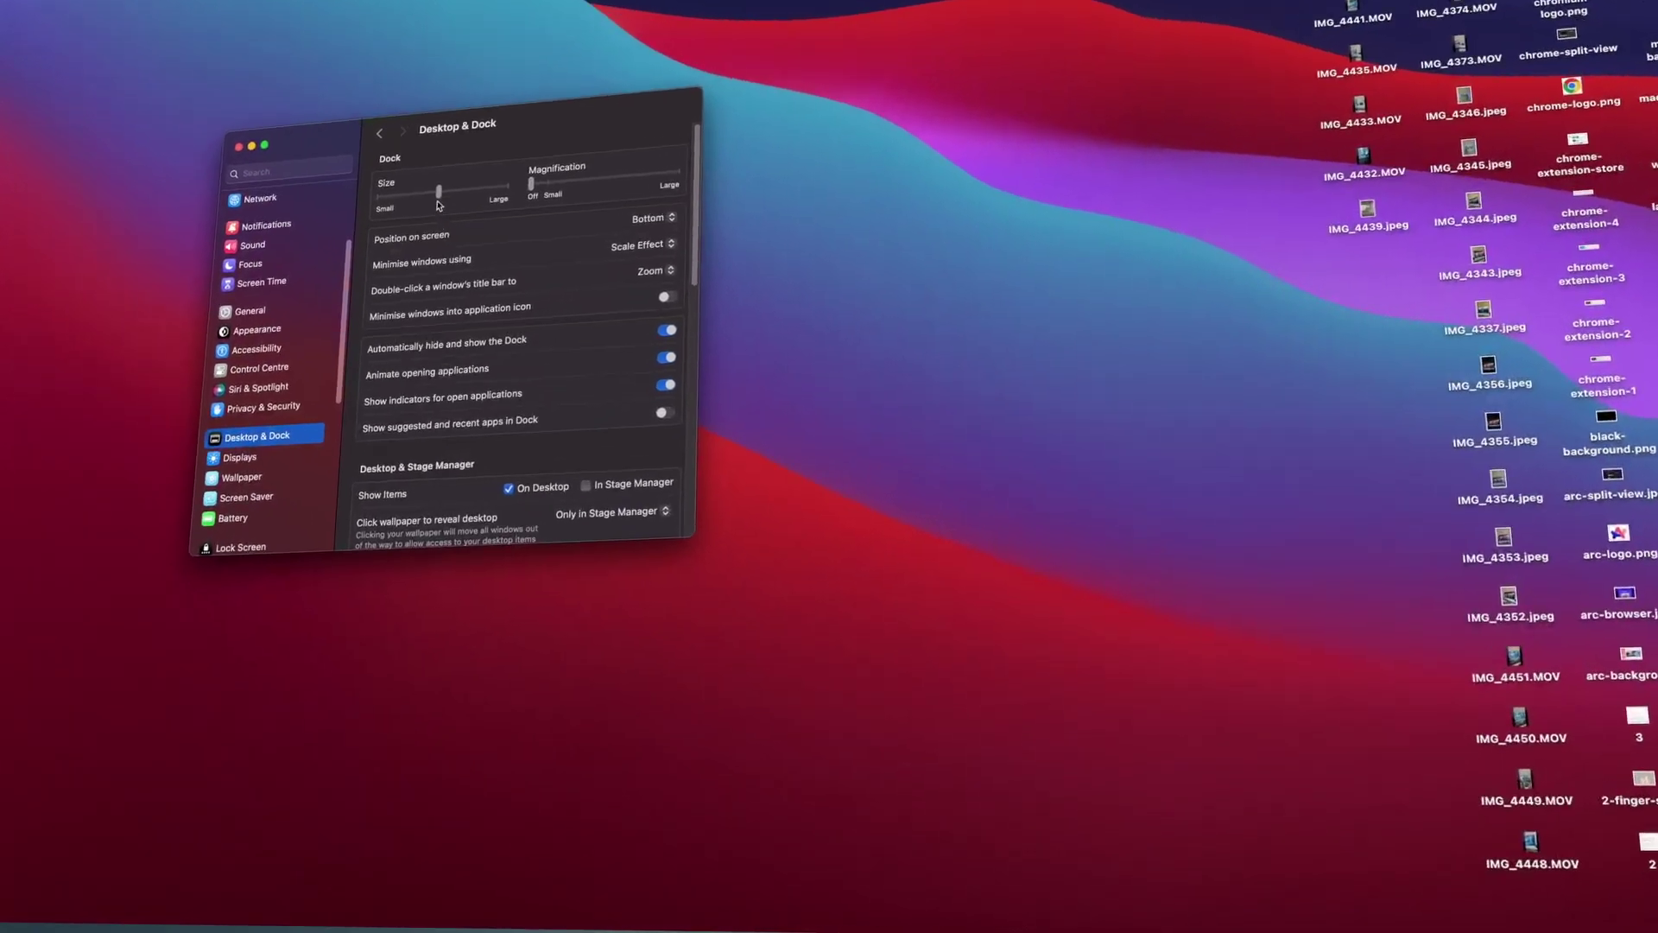
drag(511, 298, 458, 299)
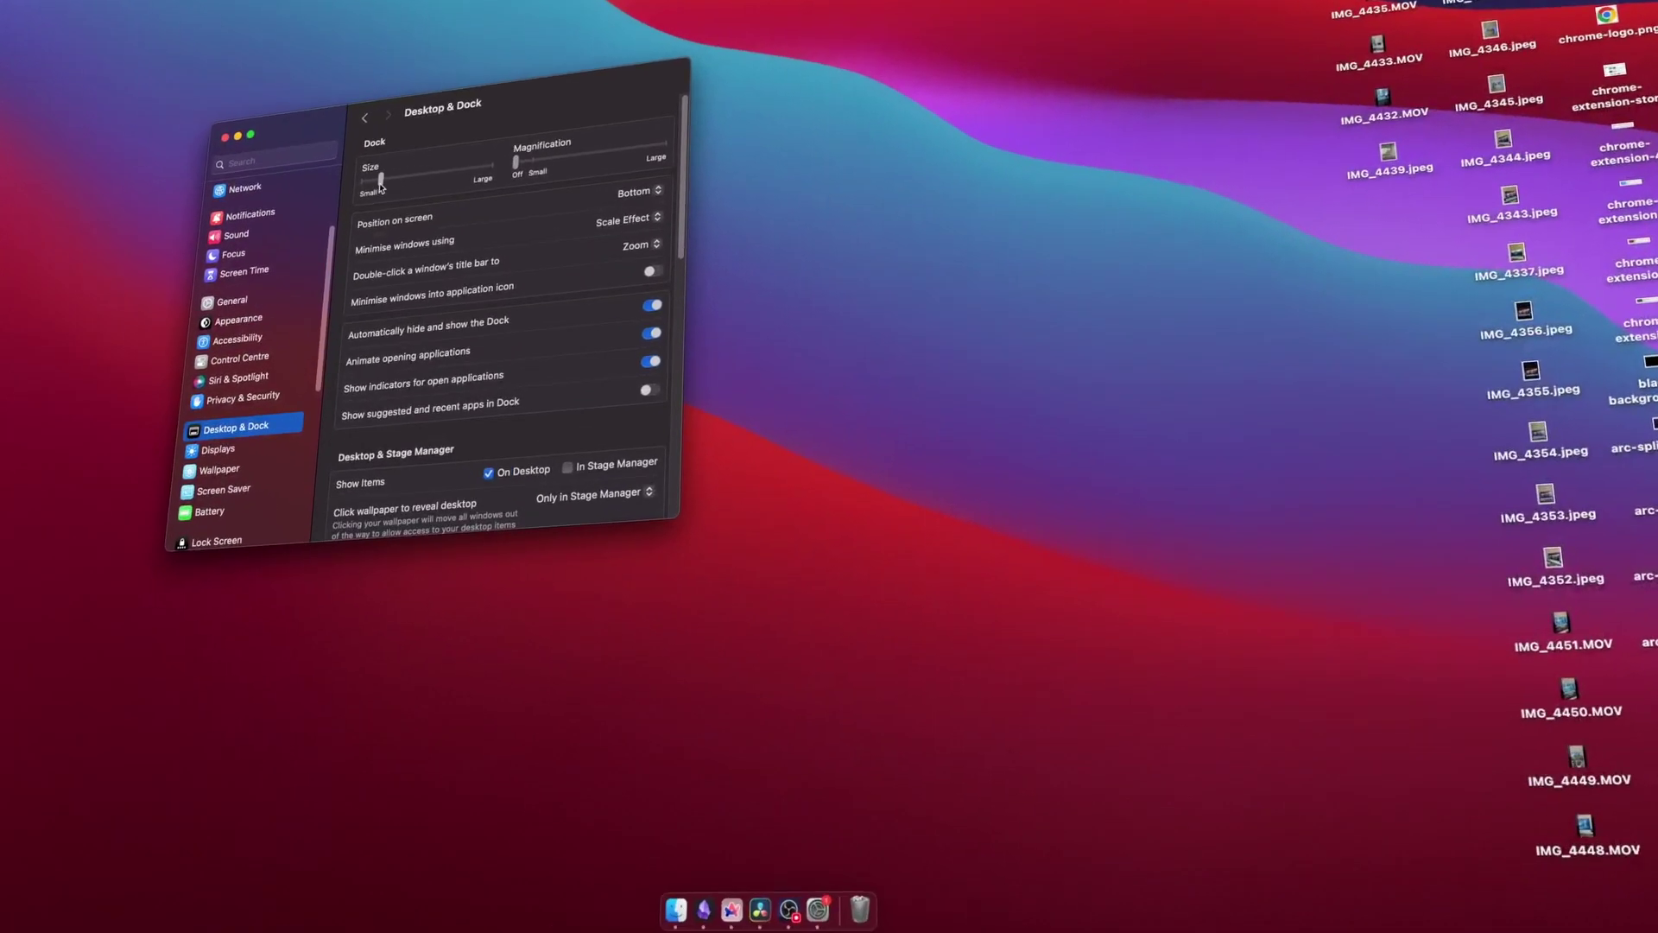
drag(381, 187, 395, 184)
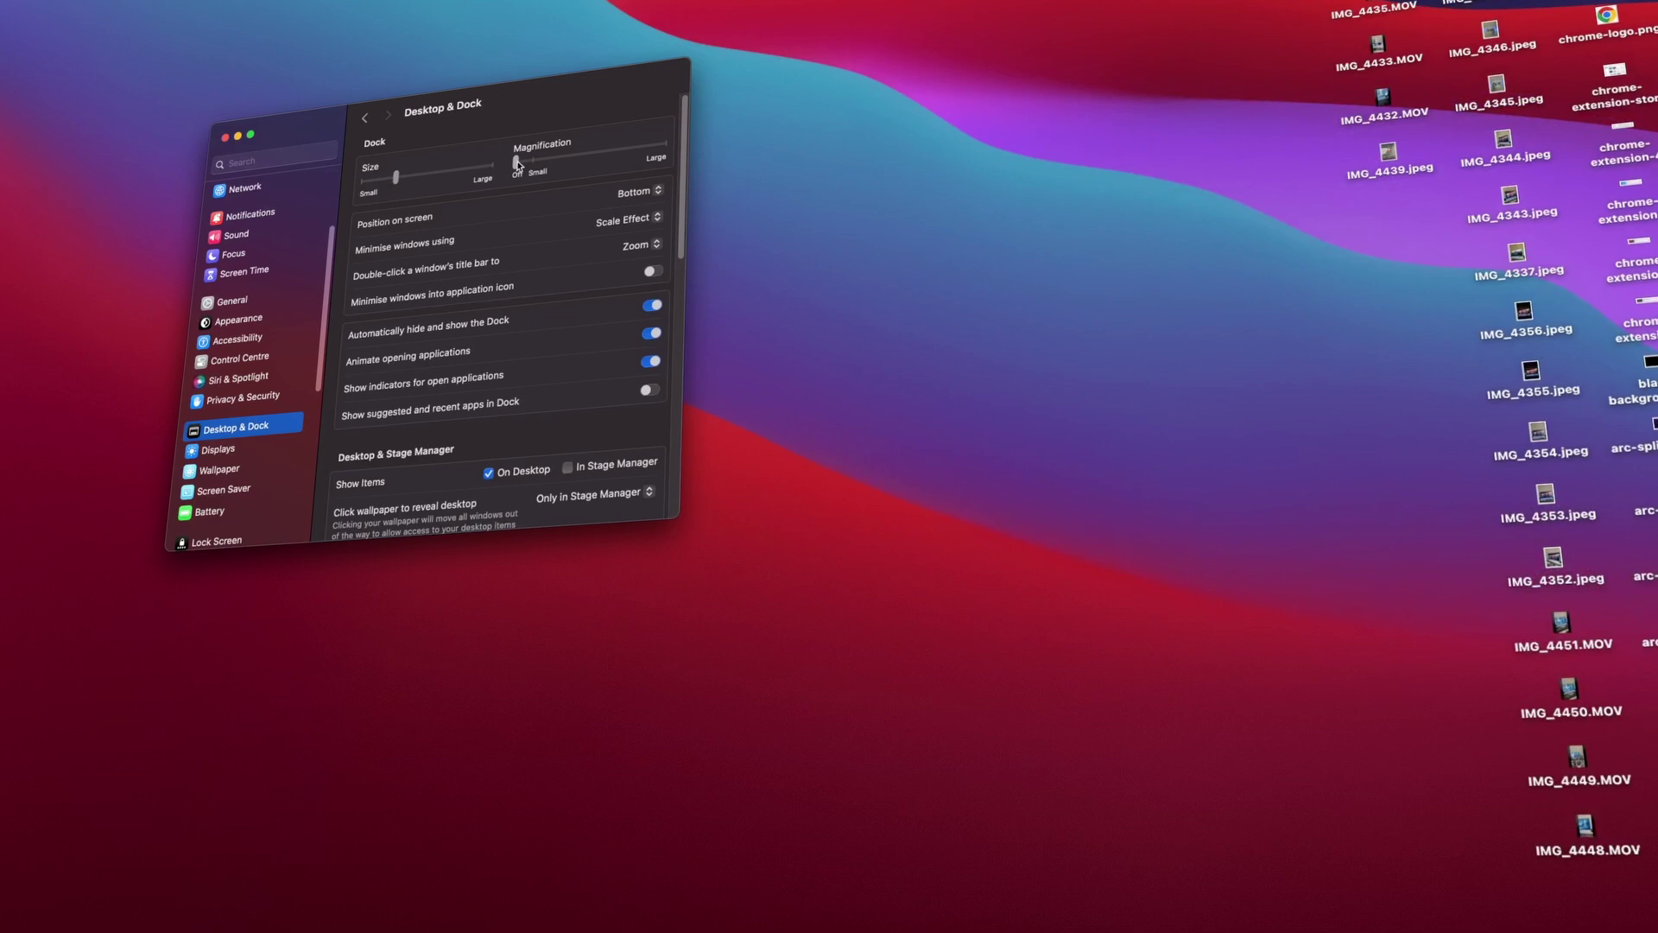
- Hide external disks and all items on the desktop through Finder settings
mouse_move(626, 916)
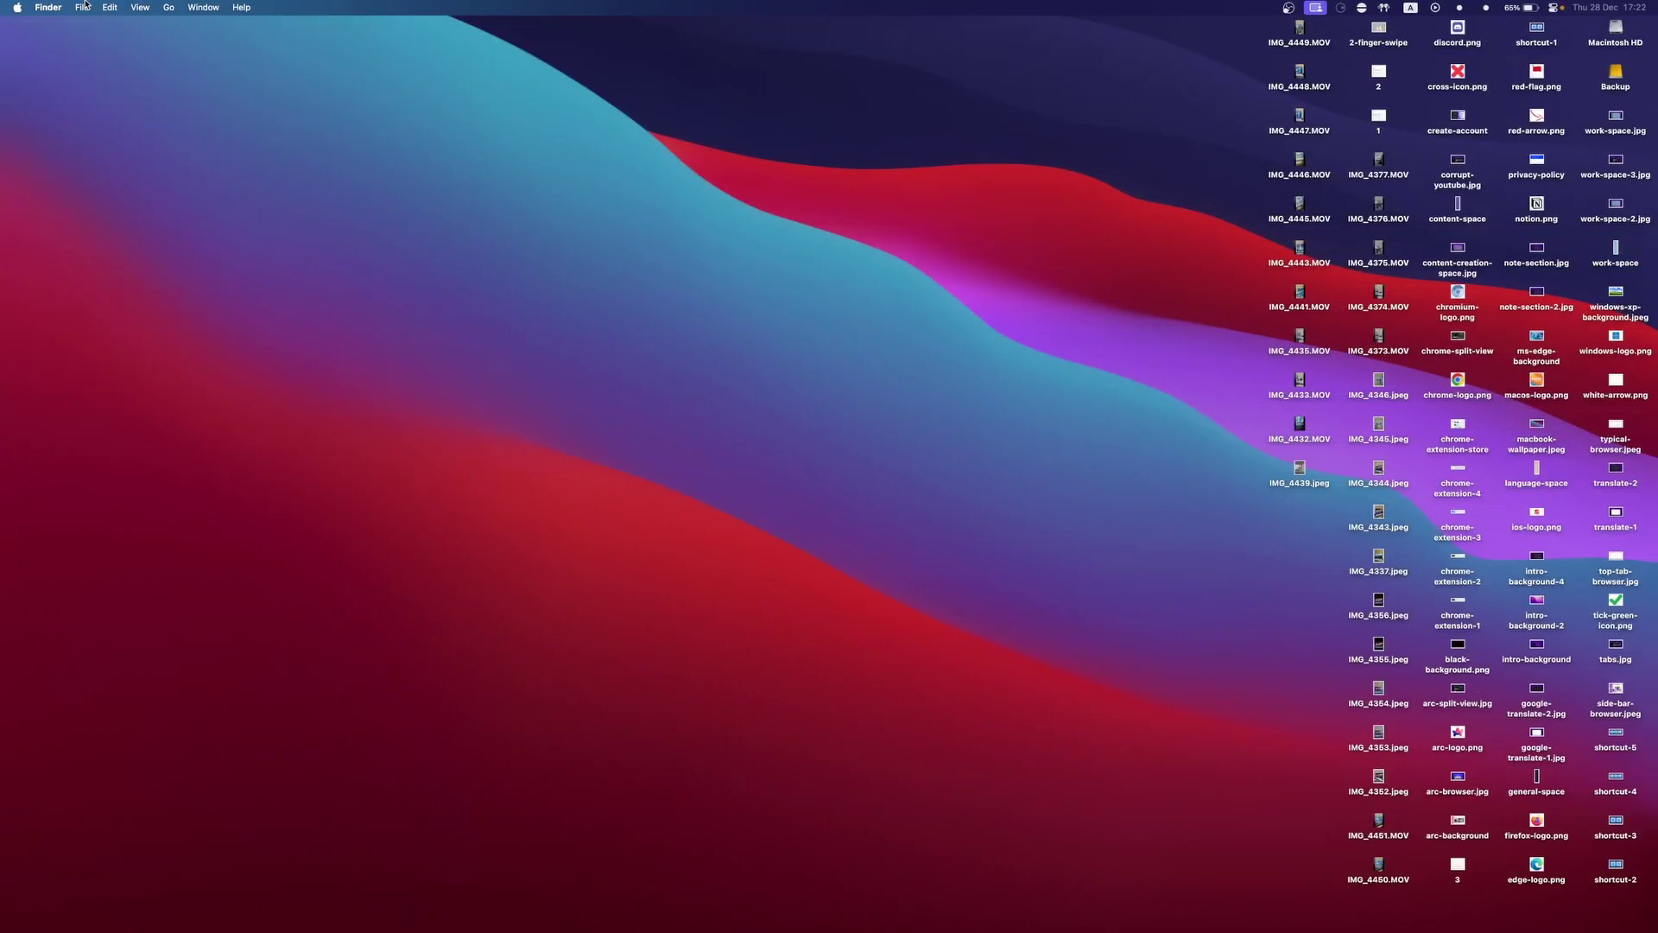
click(50, 8)
click(54, 48)
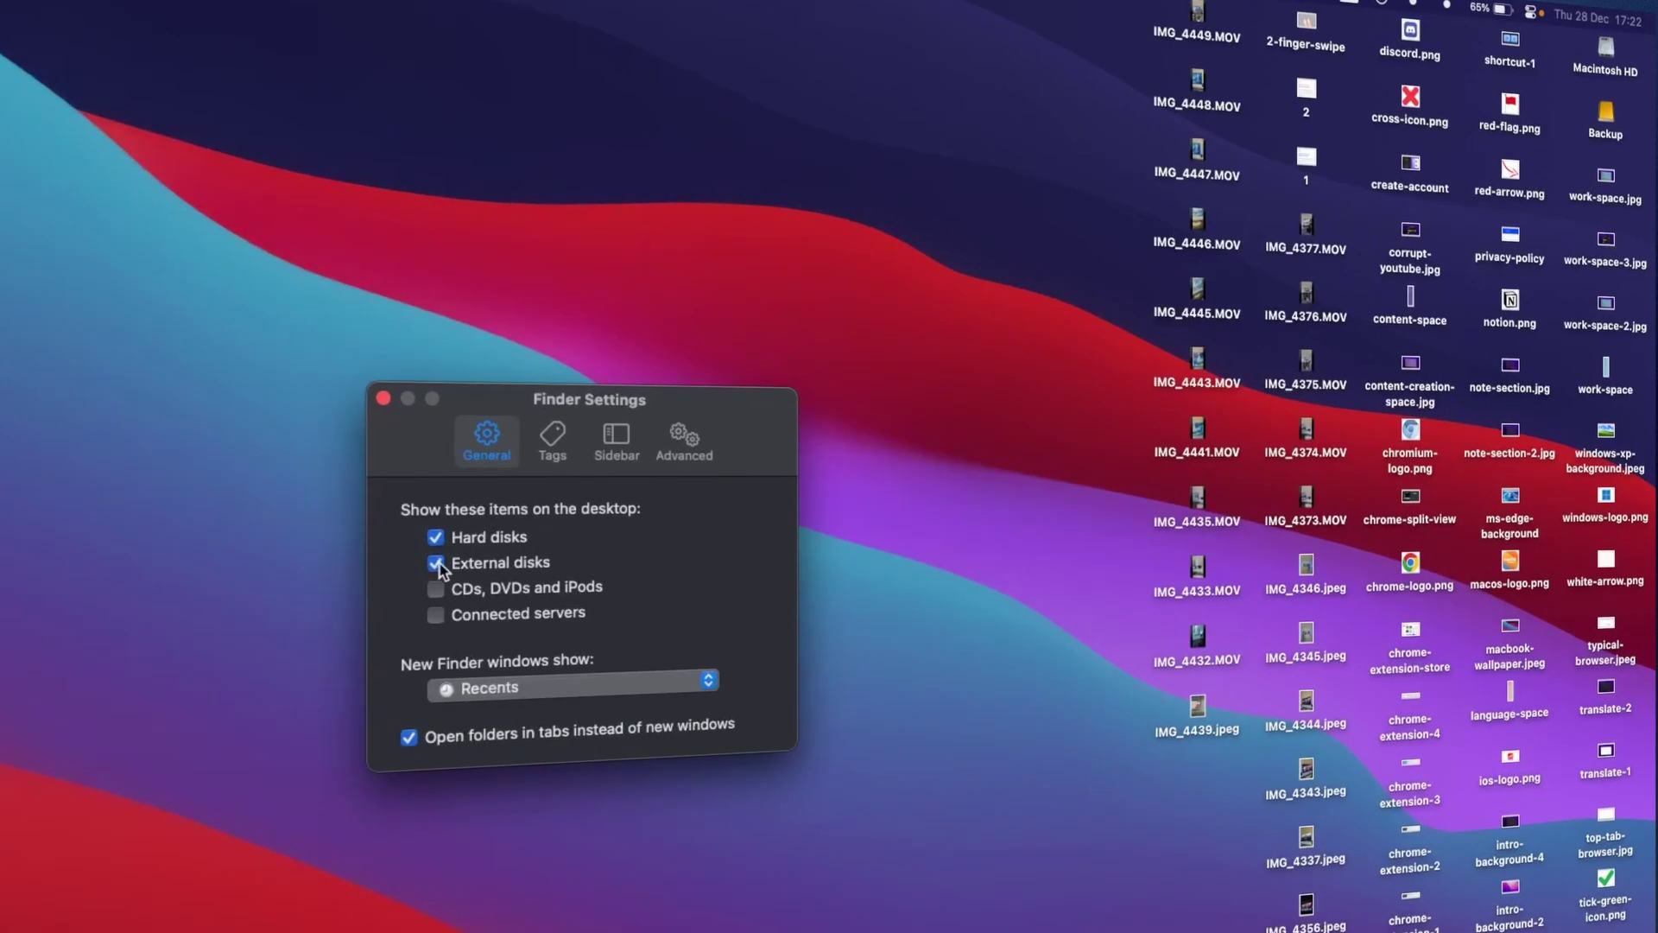
click(437, 565)
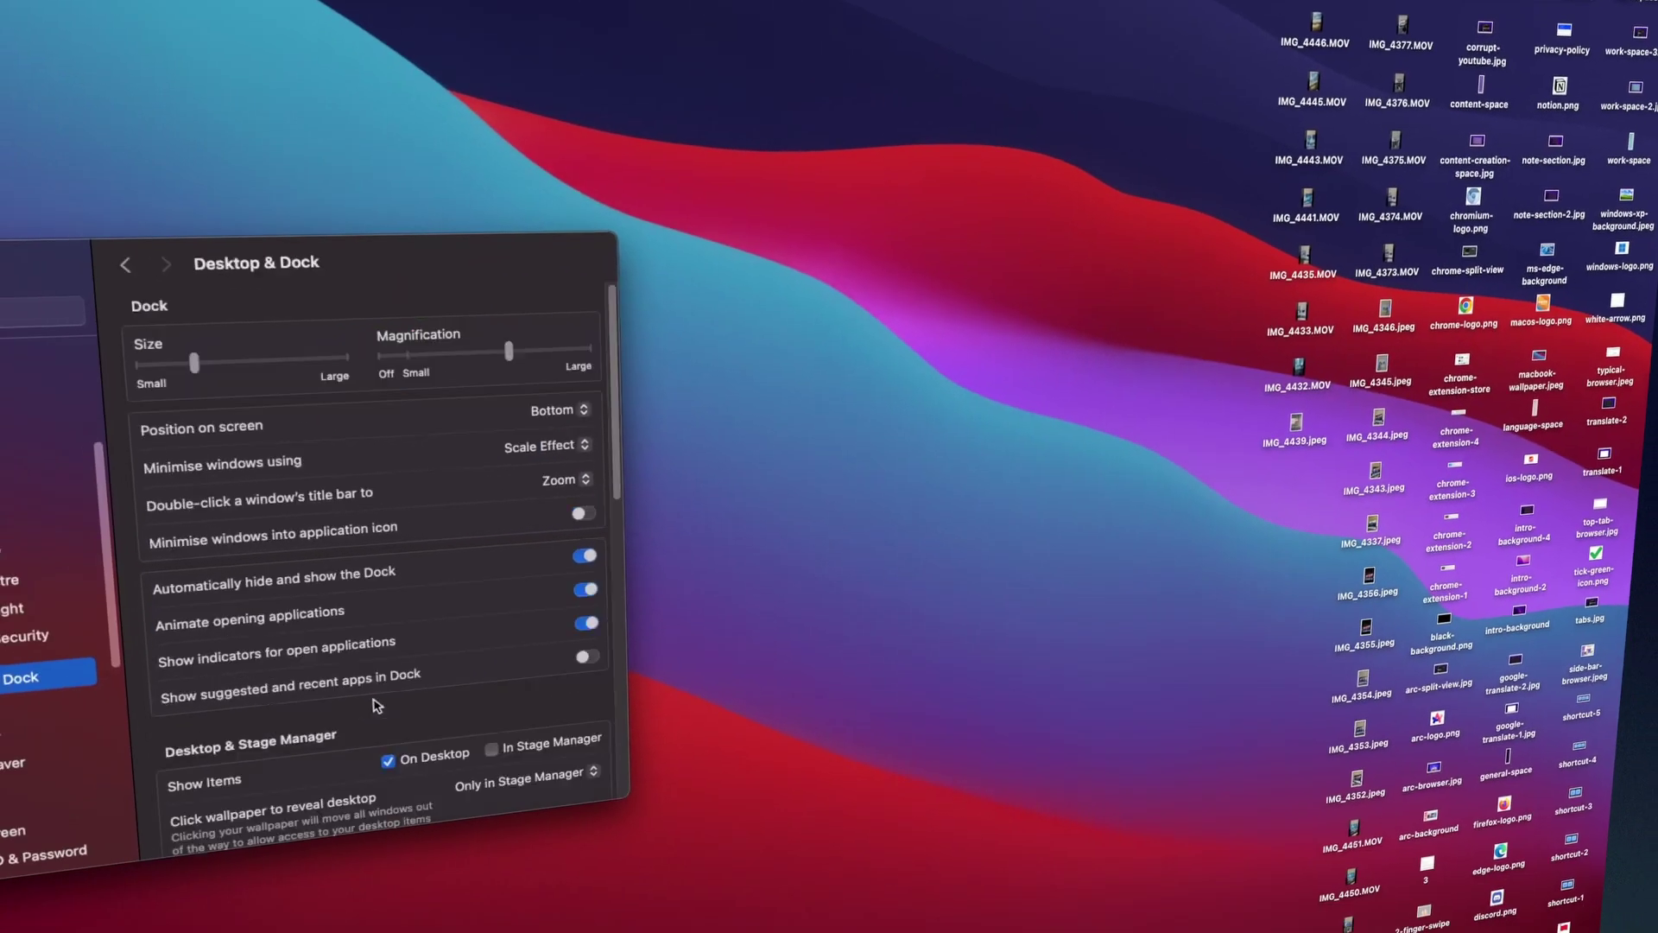
click(387, 762)
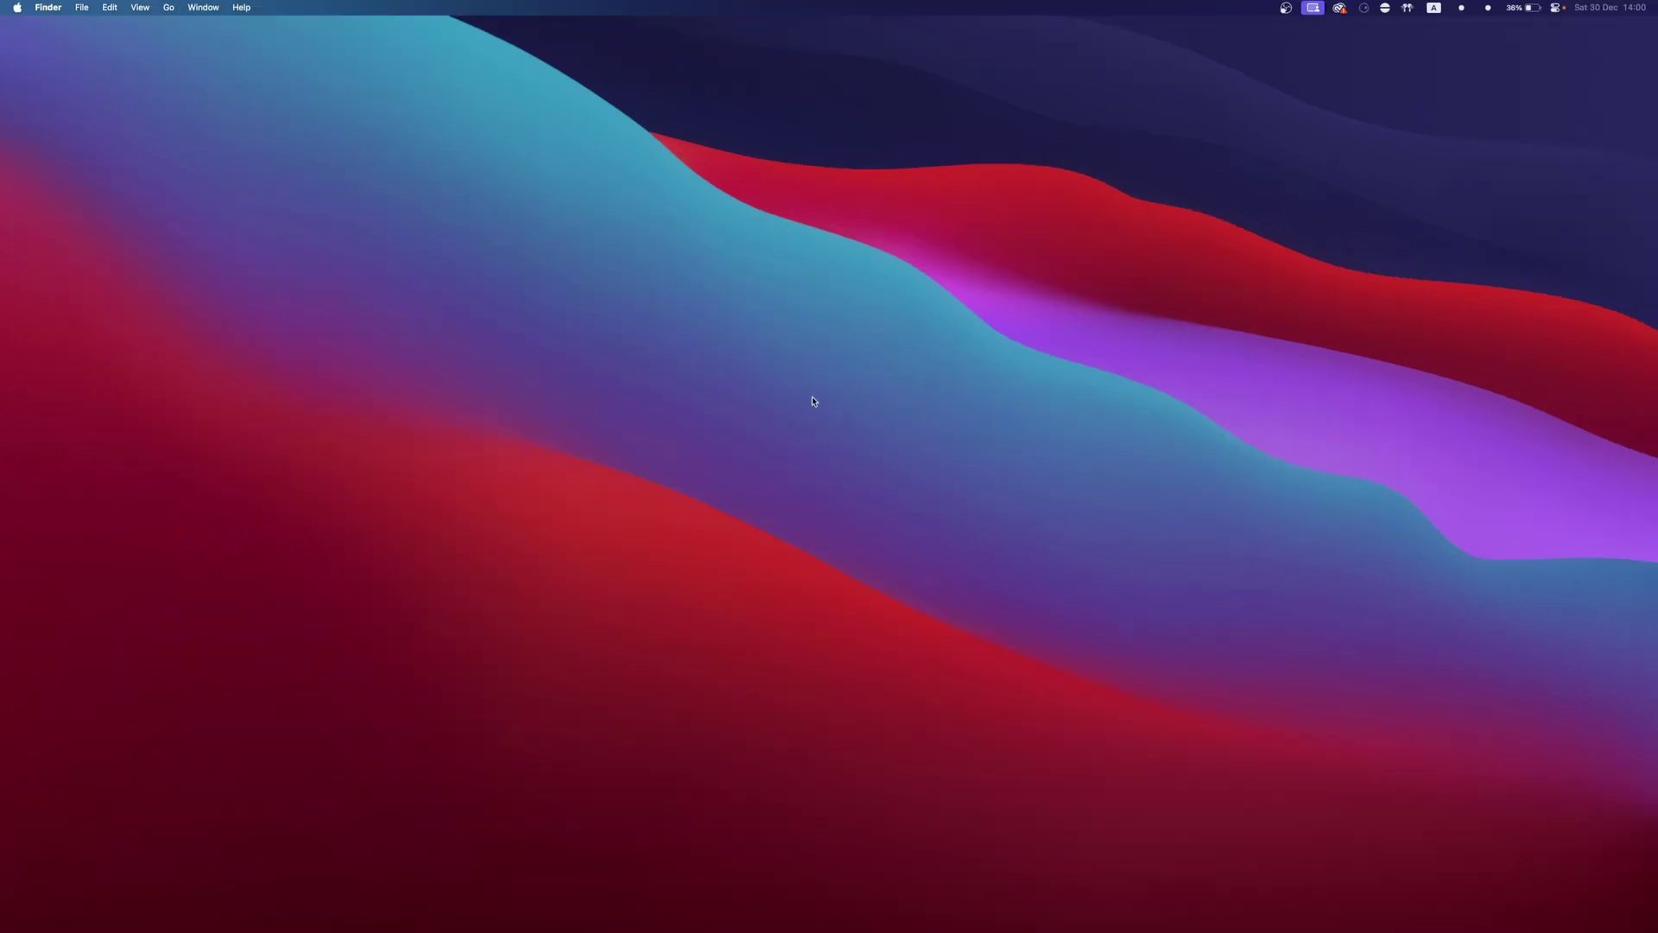
- Launch Dynamic Wallpaper and set the downloaded Falling Leaves scene from the Workshop as the wallpaper
key(super+space)
text(dyn)
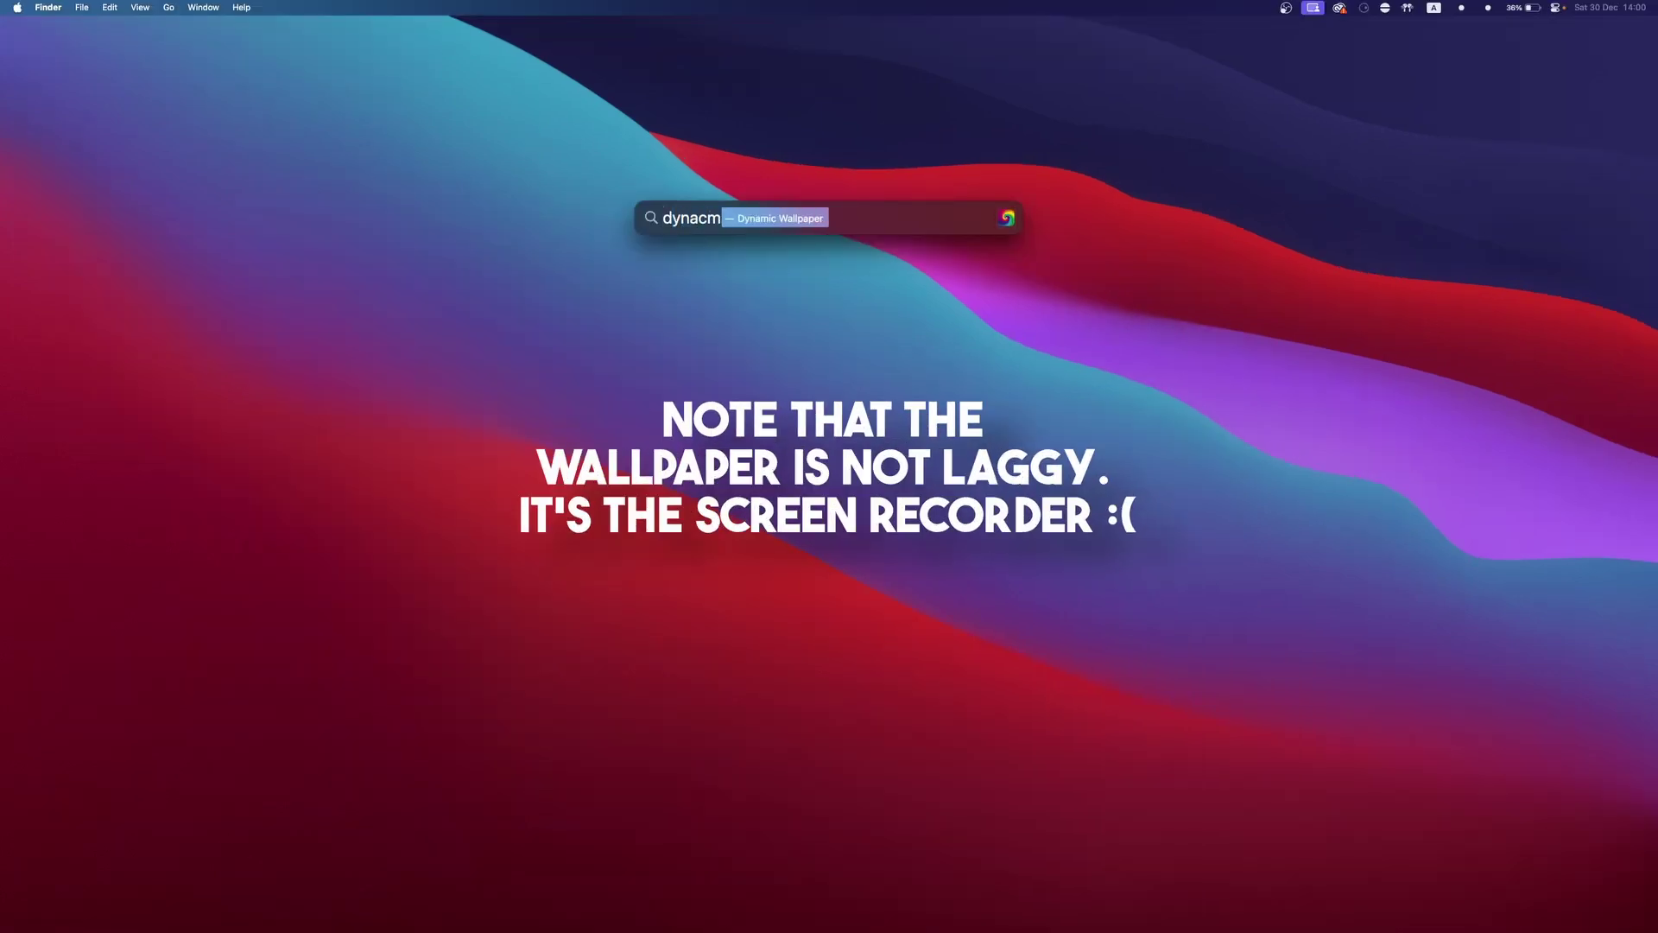
text(ami)
key(Return)
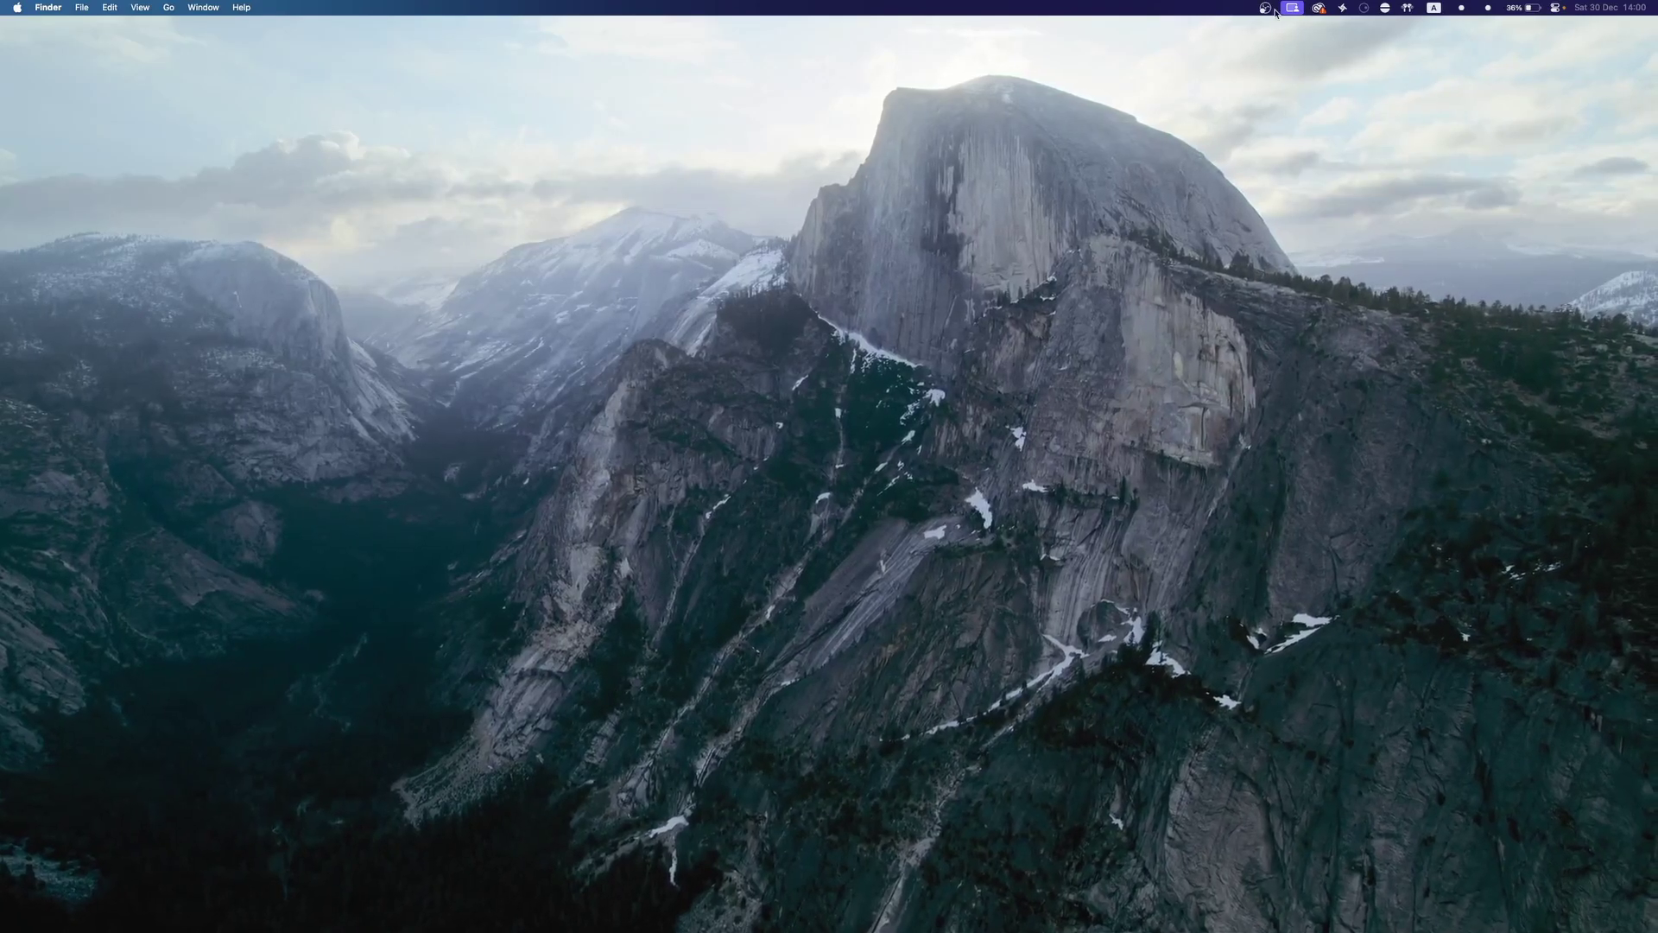
click(1342, 8)
click(1357, 27)
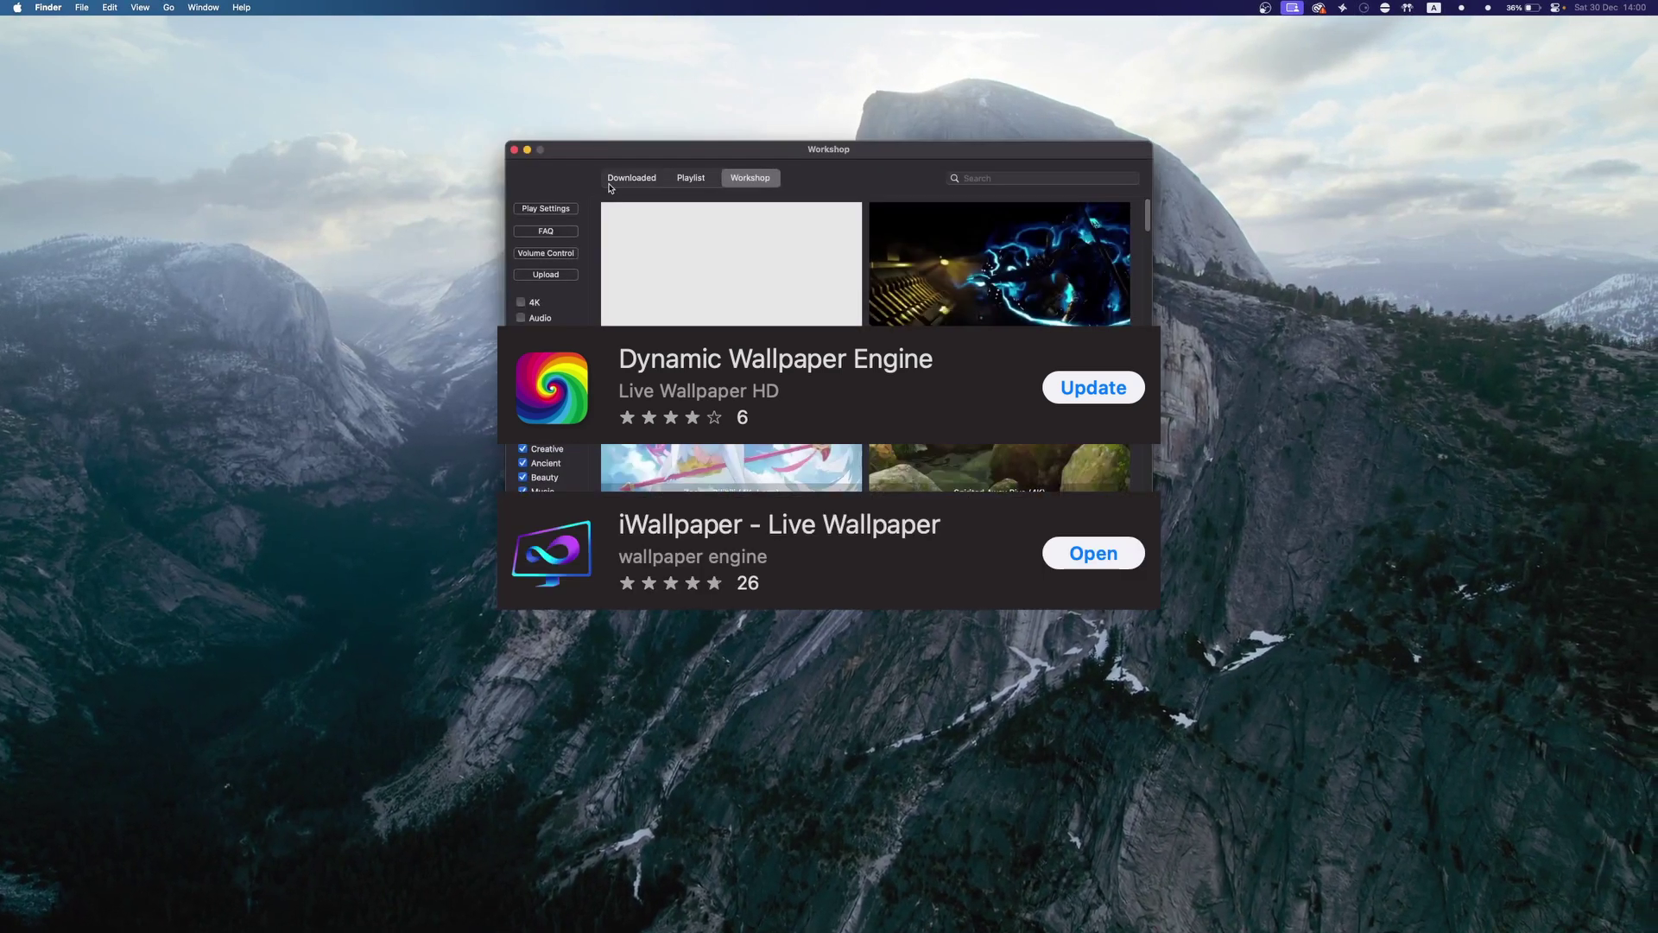
click(631, 177)
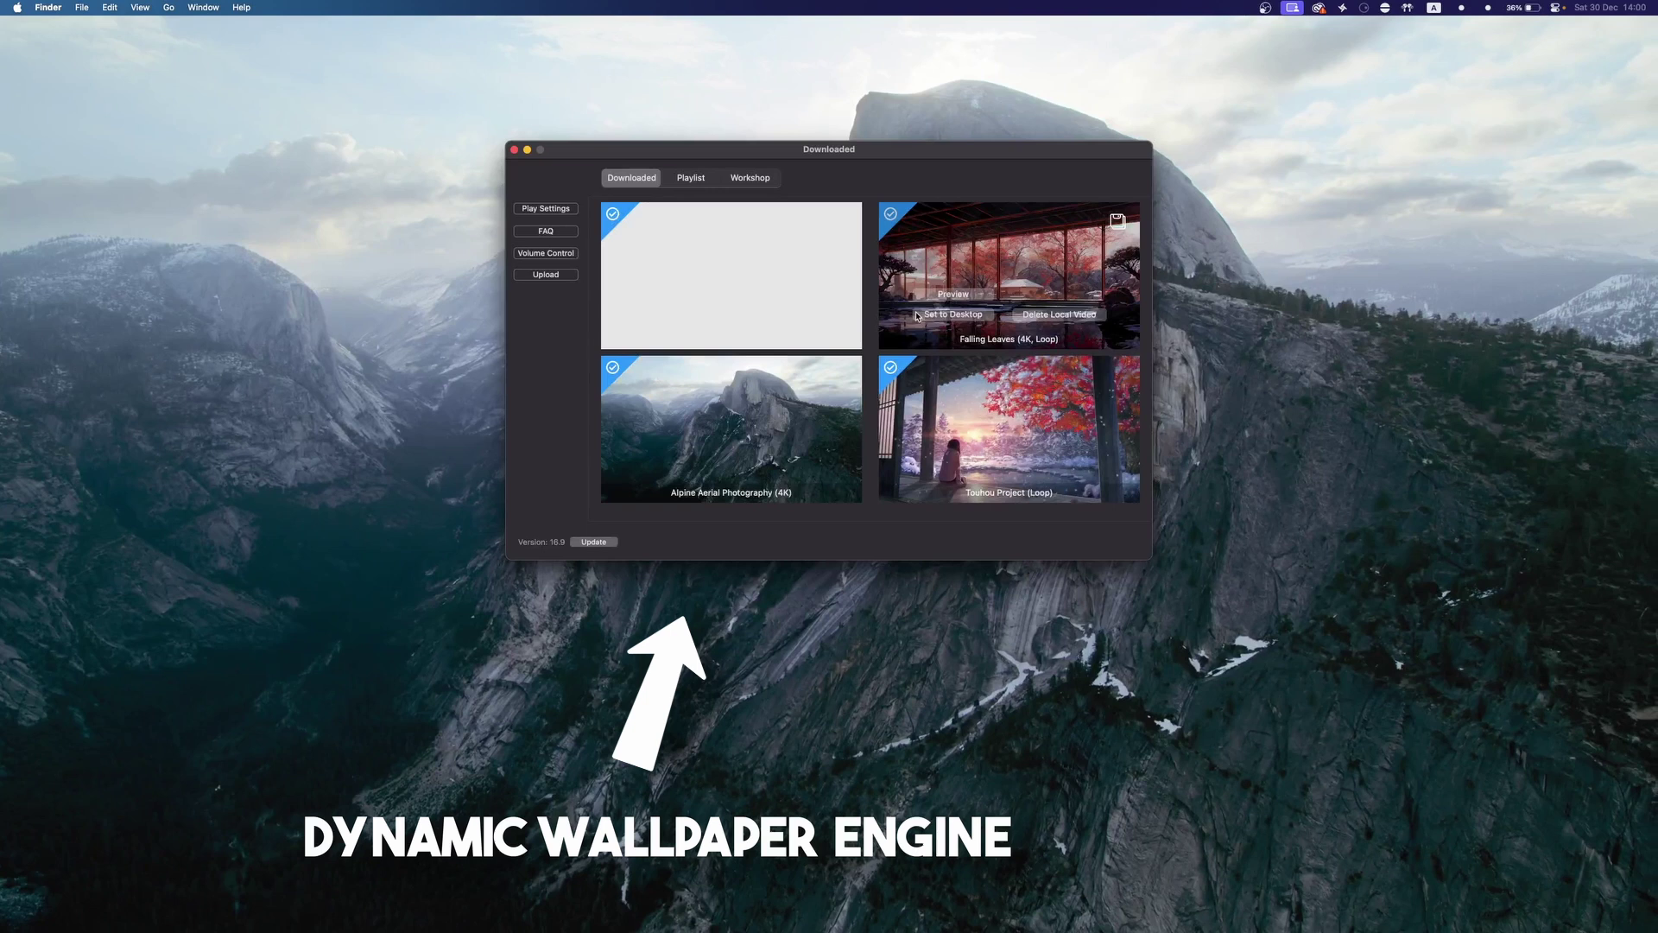
click(973, 316)
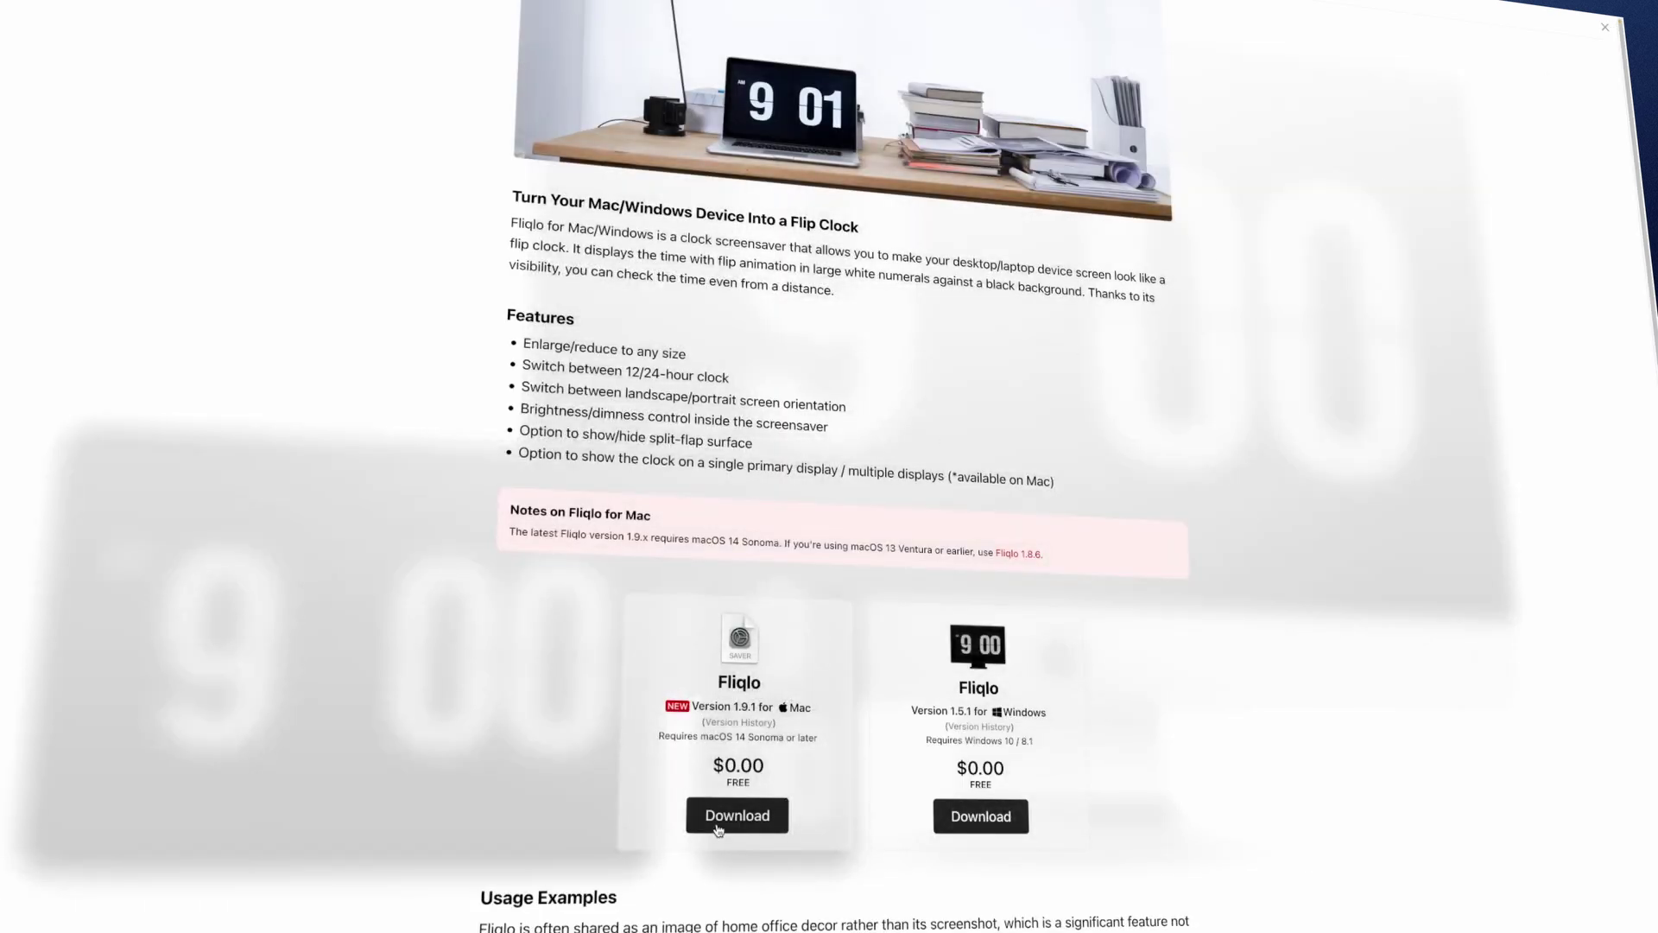
- Save the Fliqlo 1.9.1 for Mac disk image to Downloads and open Screen Saver settings
click(713, 820)
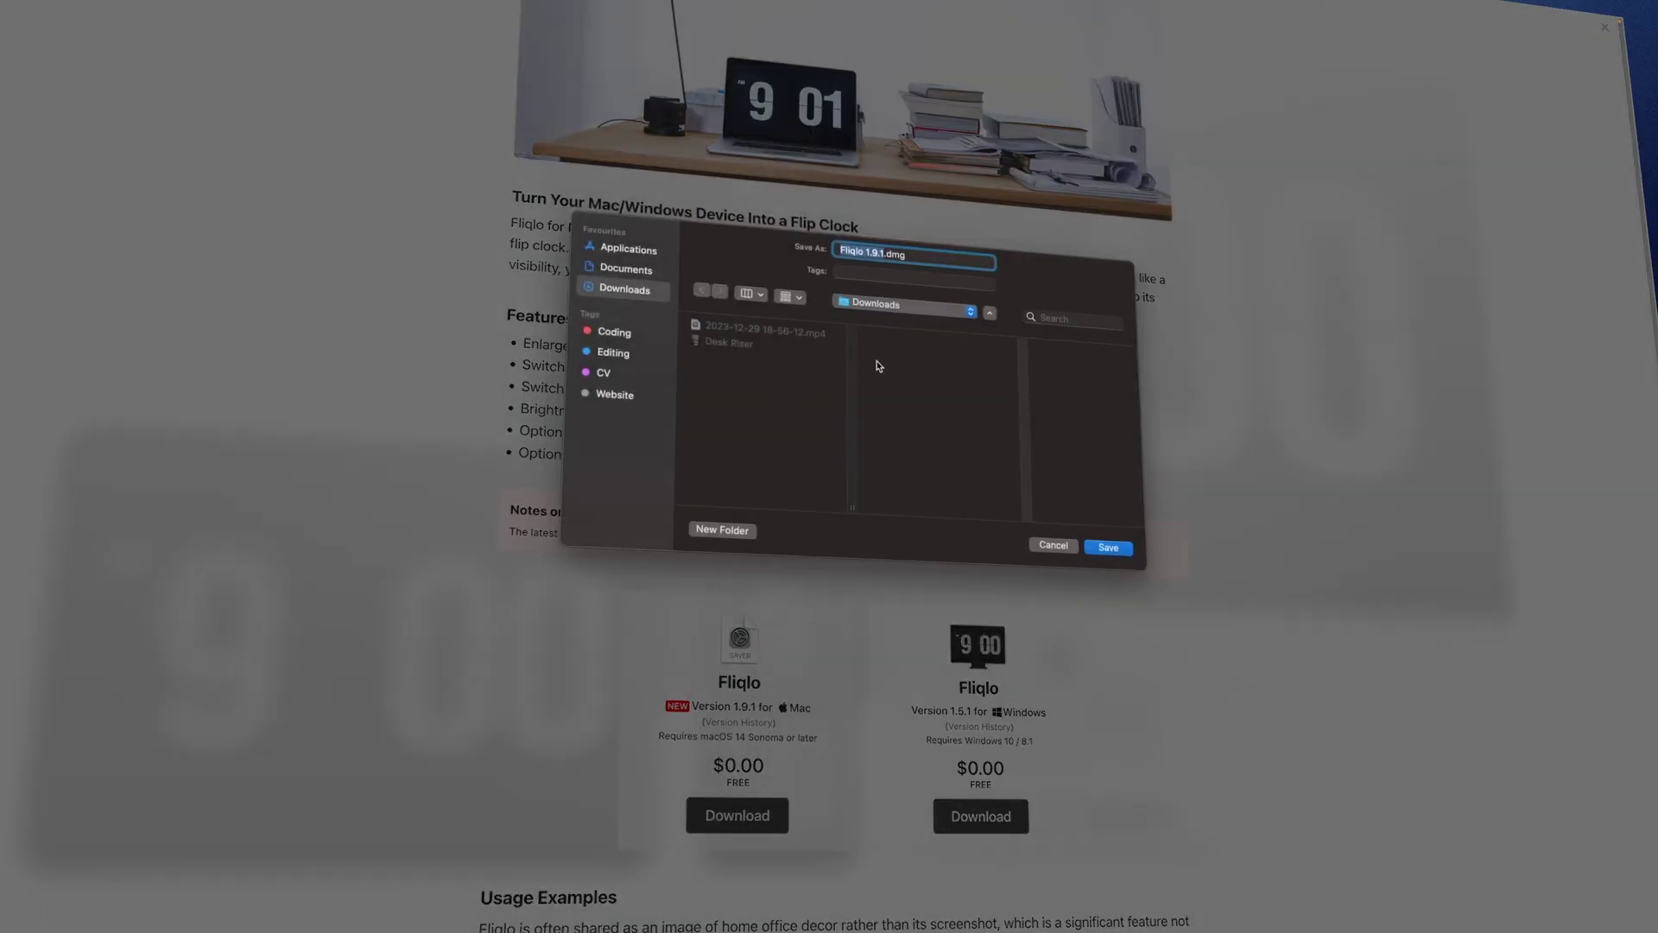
click(1093, 549)
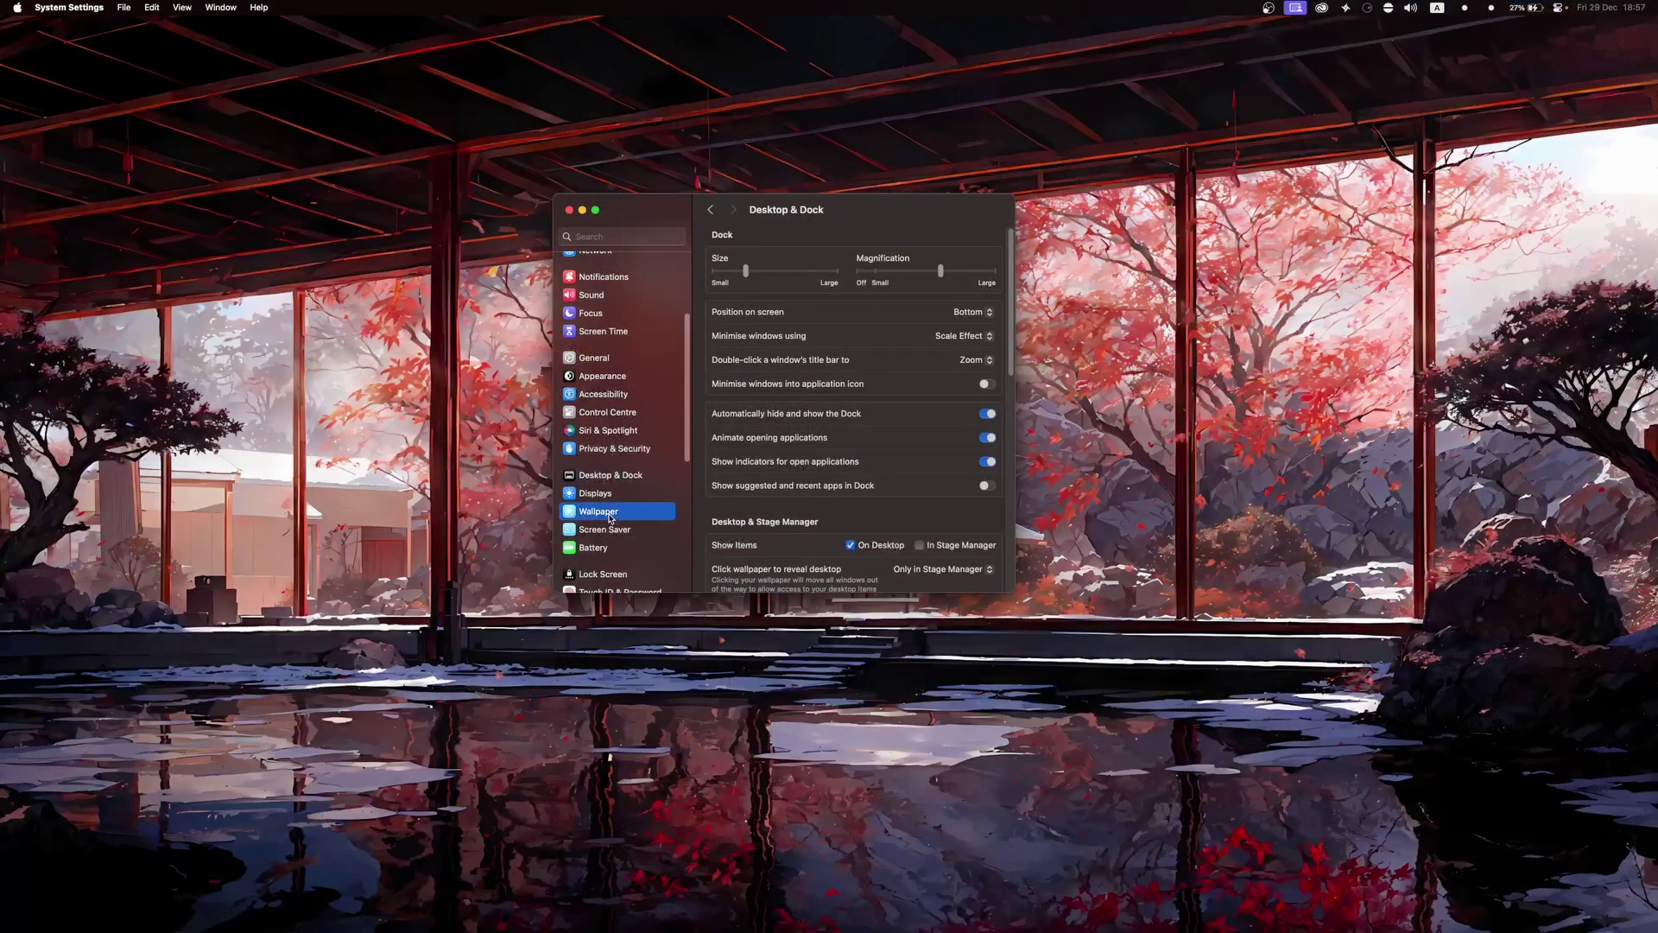
click(613, 530)
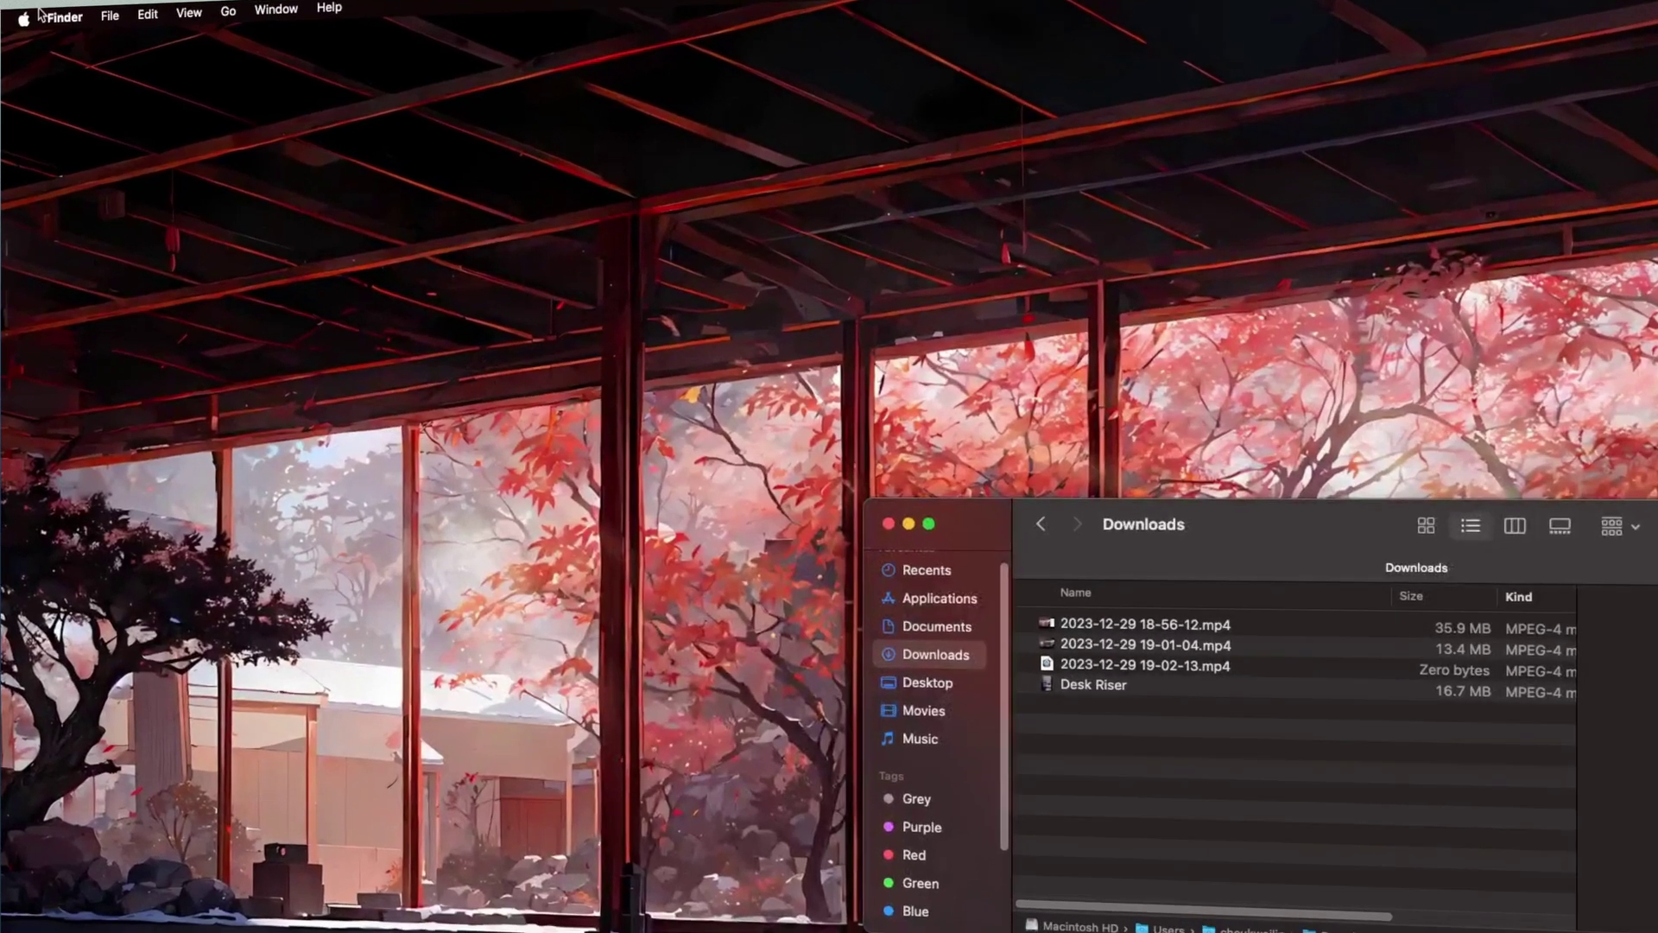
- In Finder settings, remove Recents from the sidebar and hide a colour tag
click(61, 17)
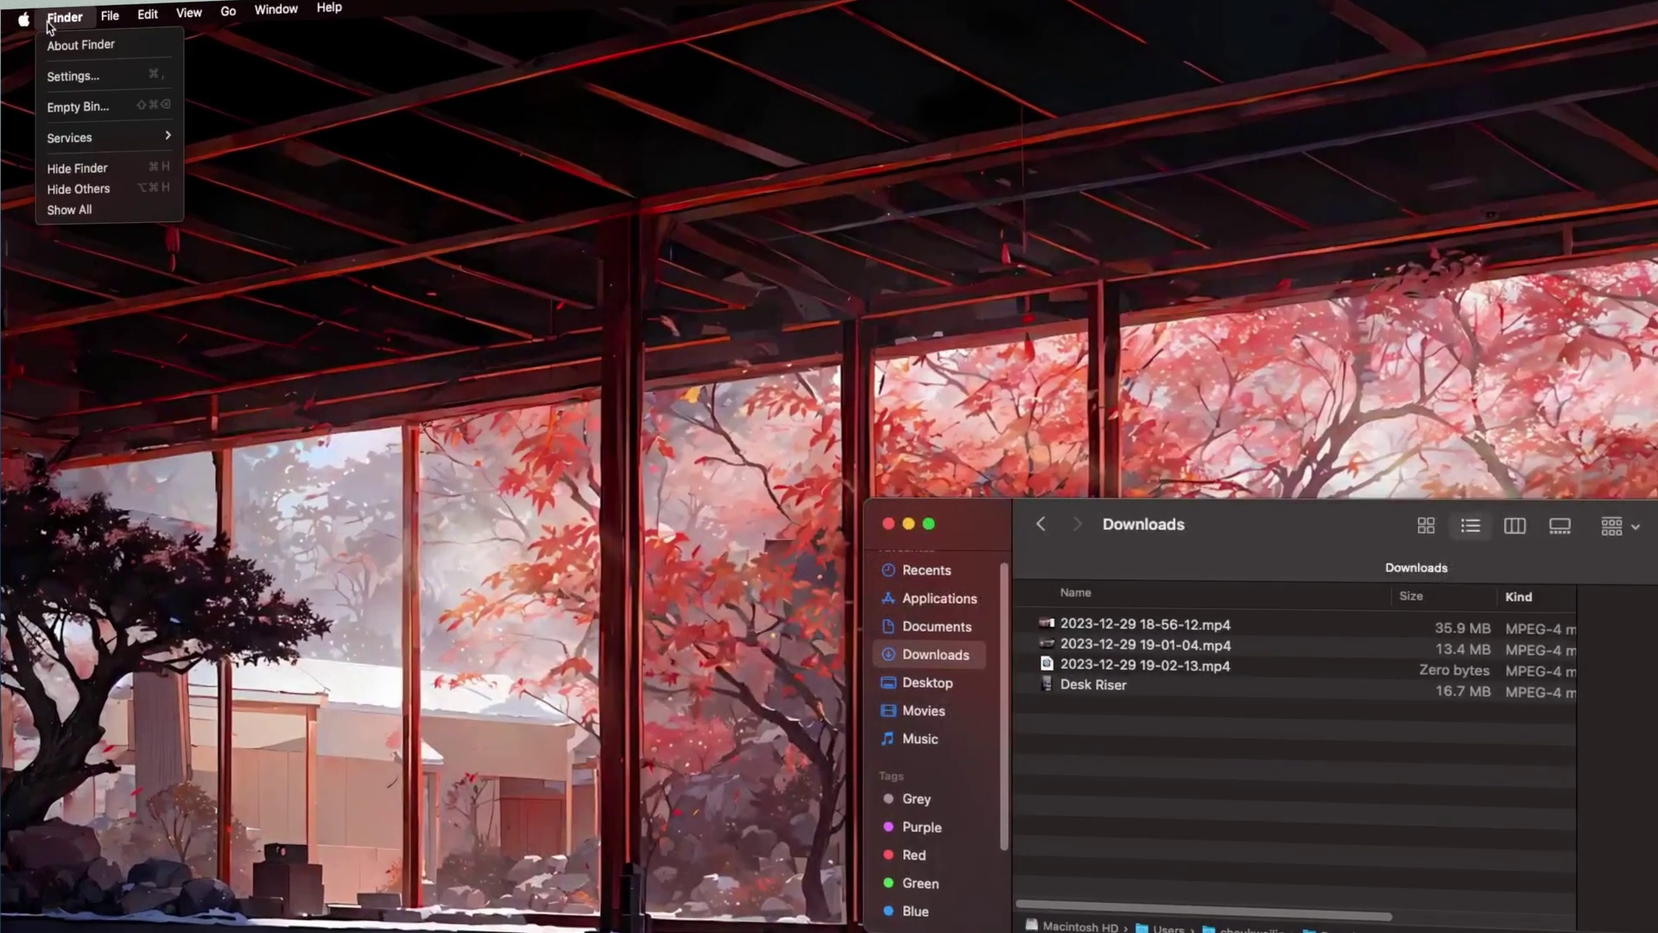
click(74, 78)
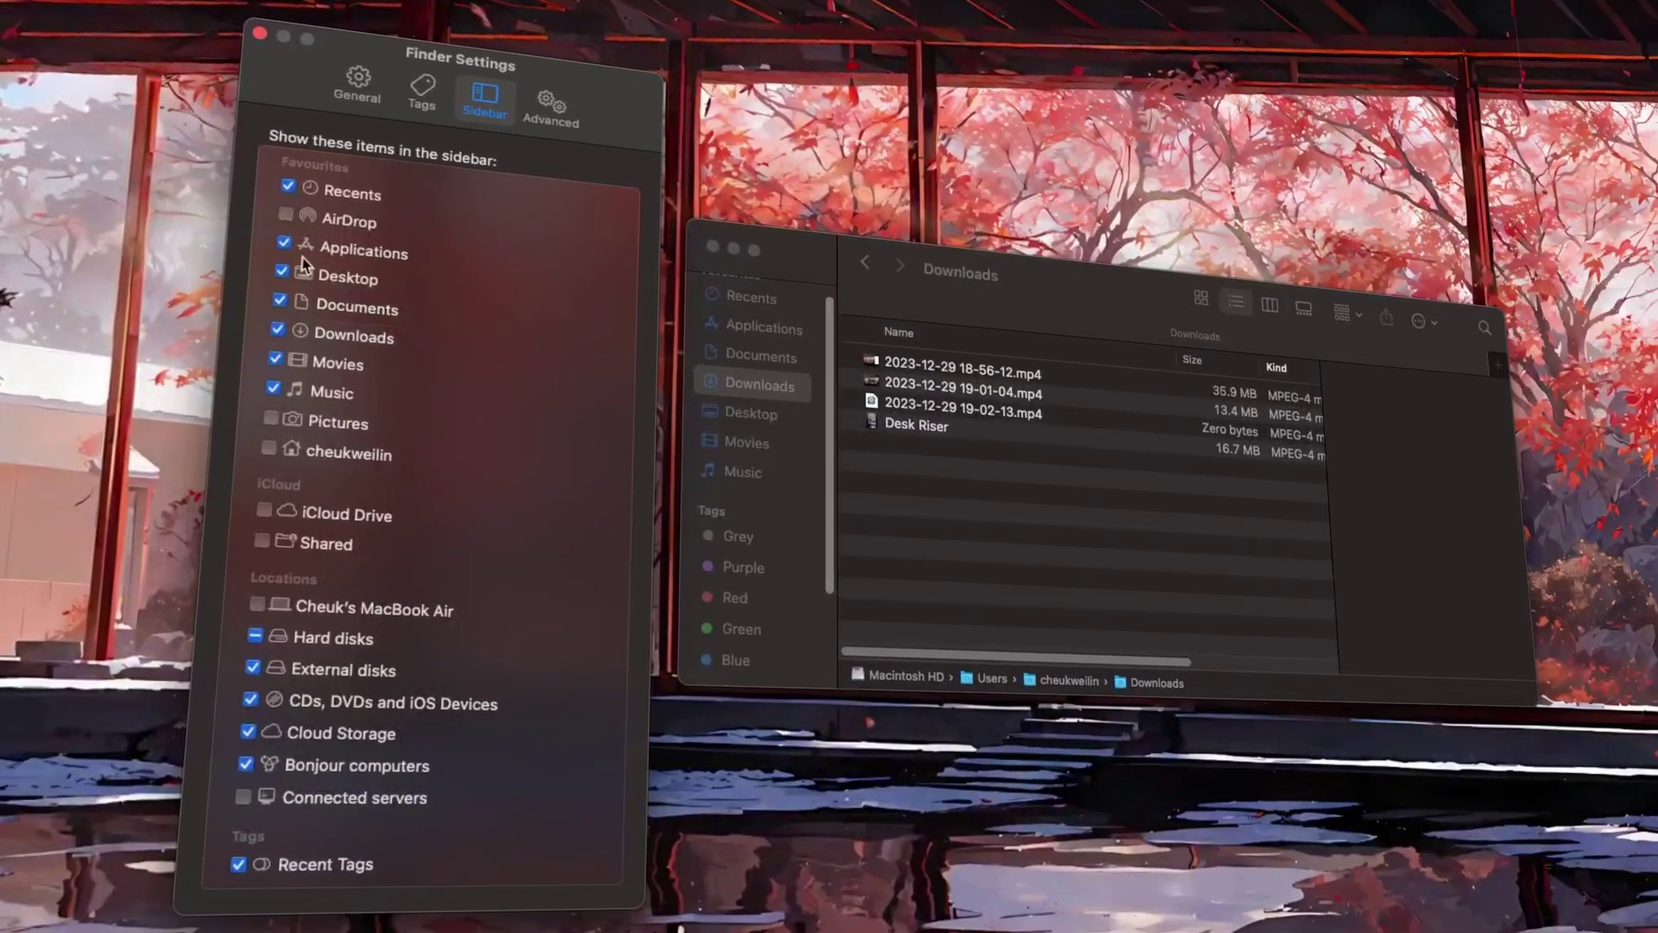
click(288, 188)
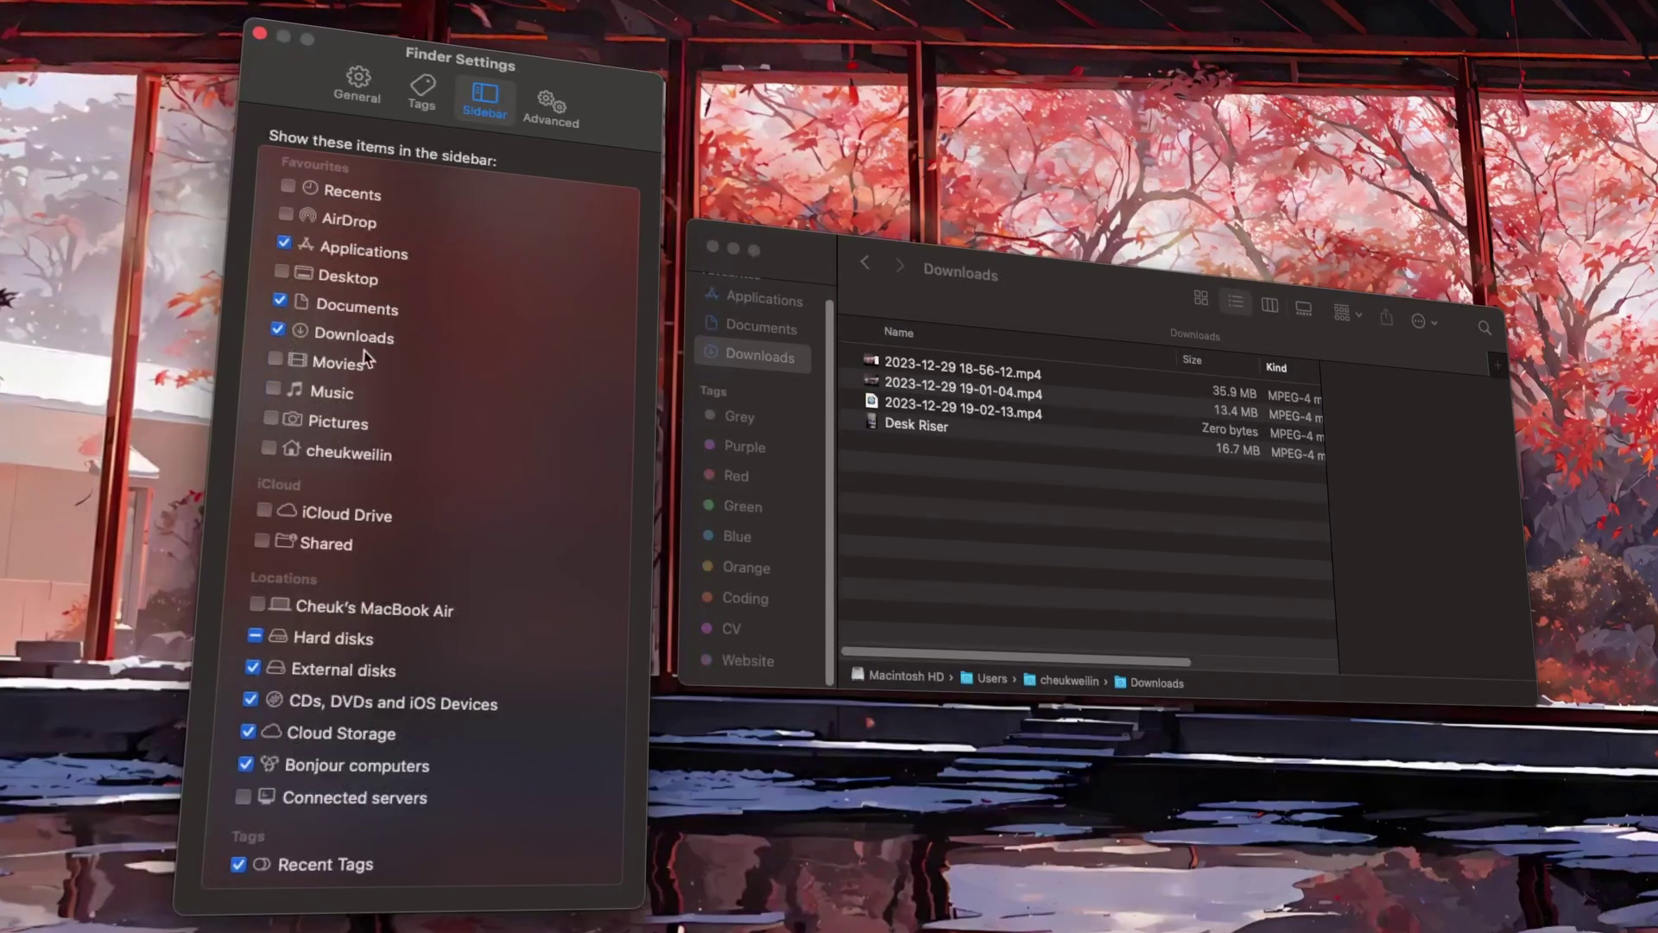
click(420, 95)
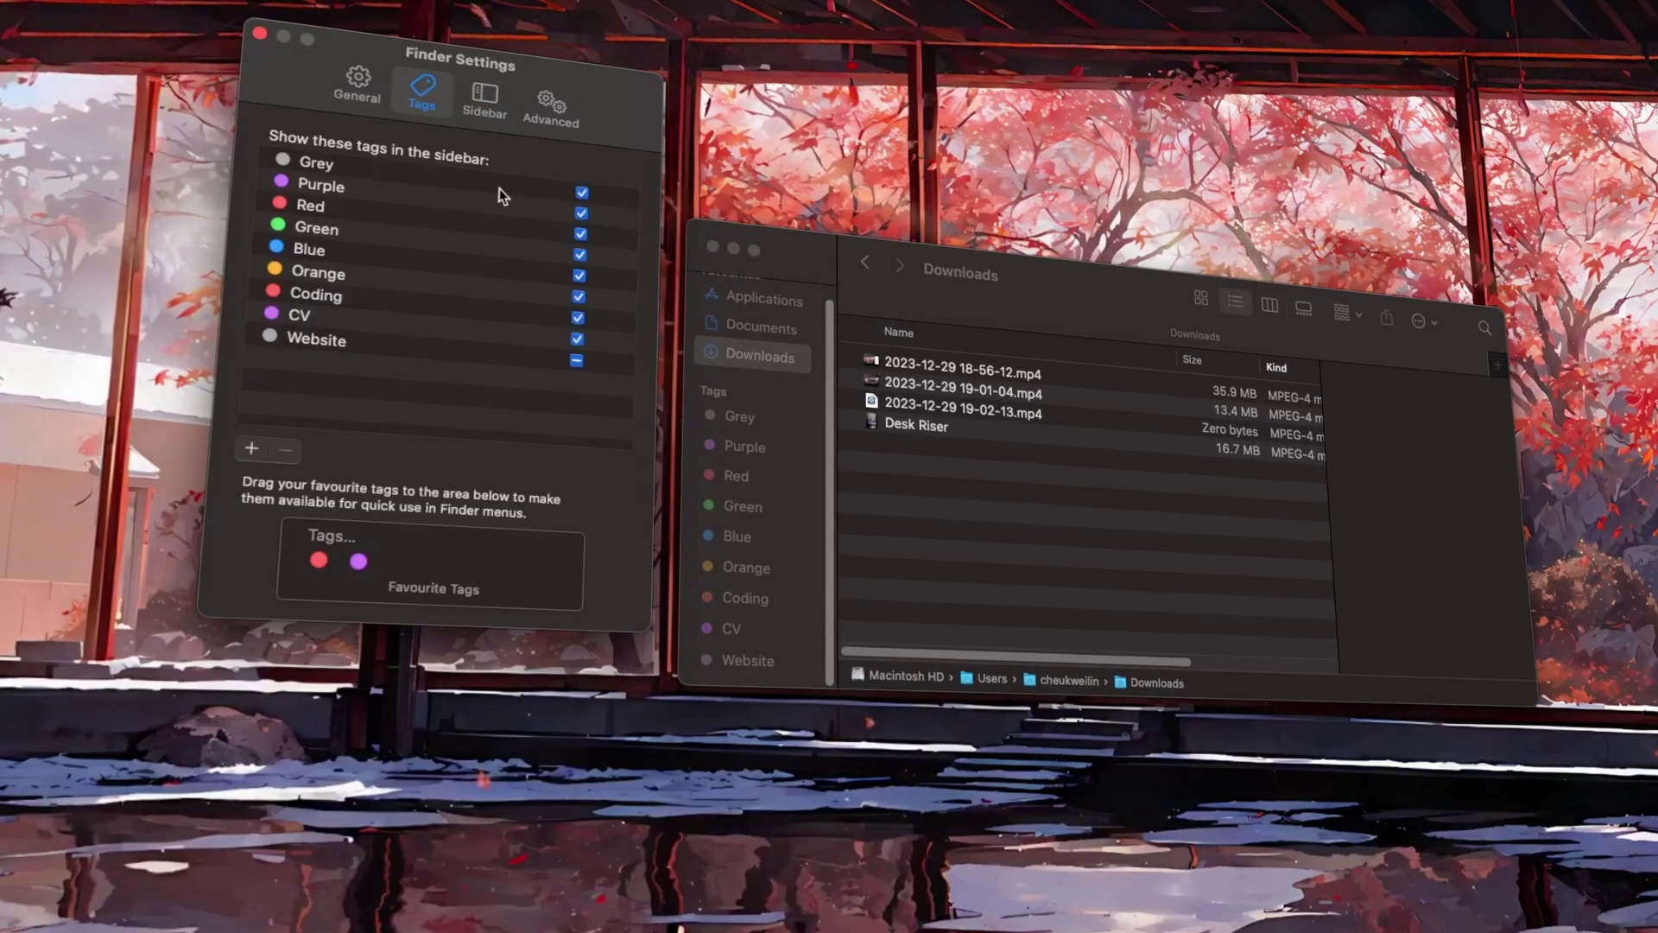
click(581, 215)
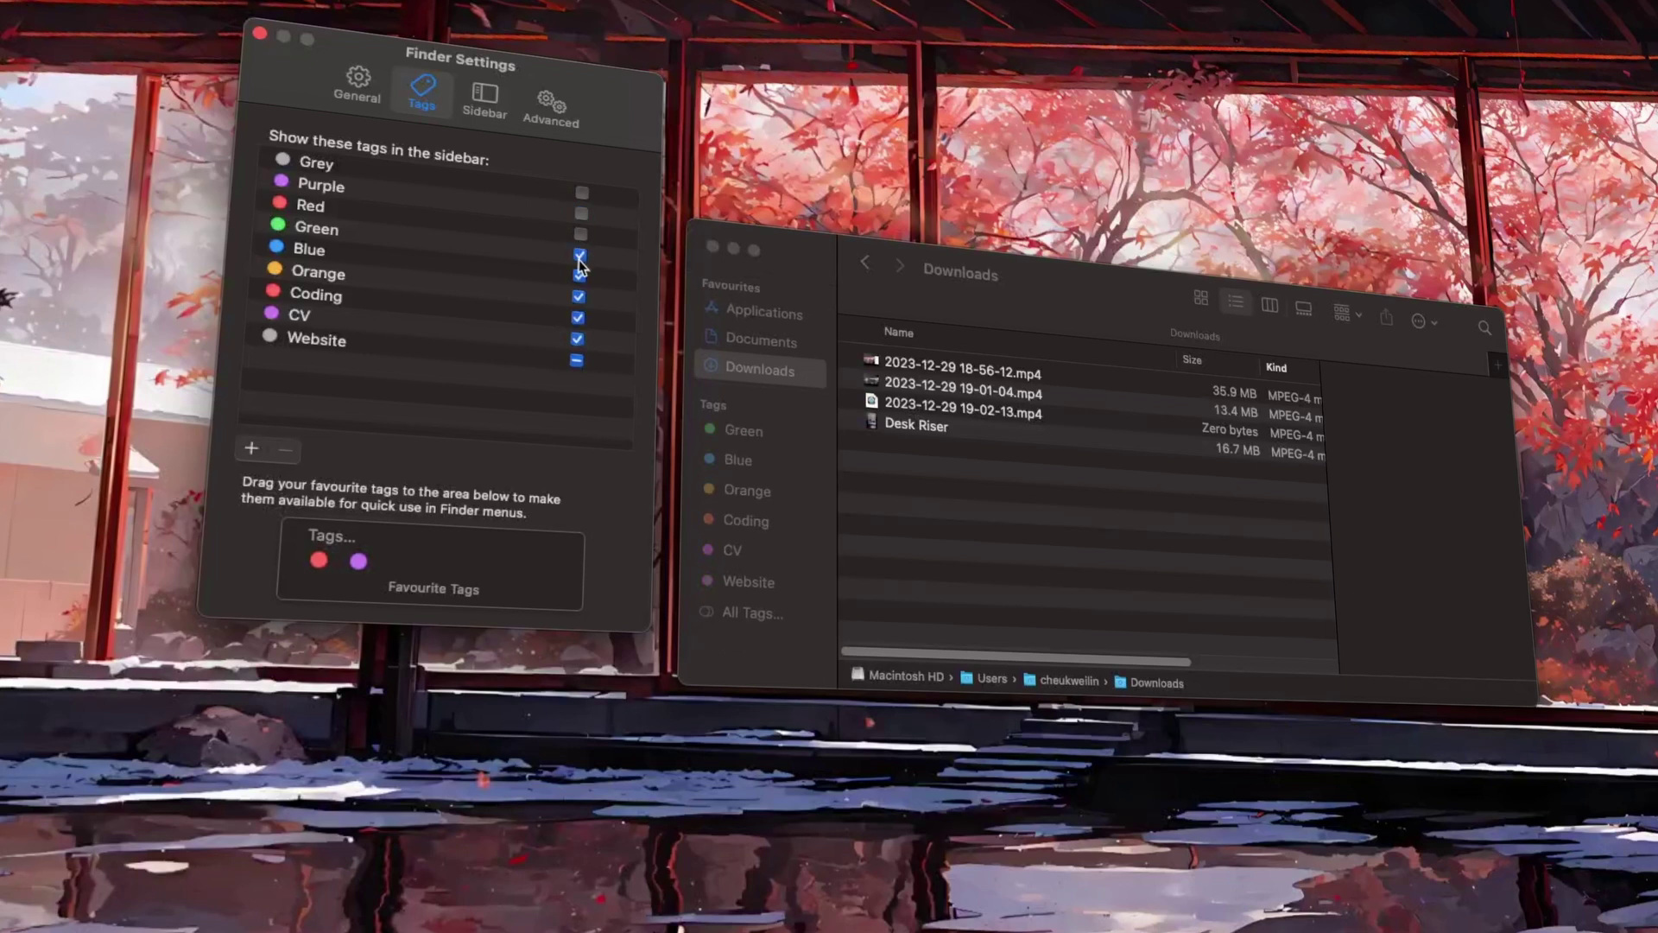
- Add a new blue Editing tag to the sidebar tag list
click(256, 449)
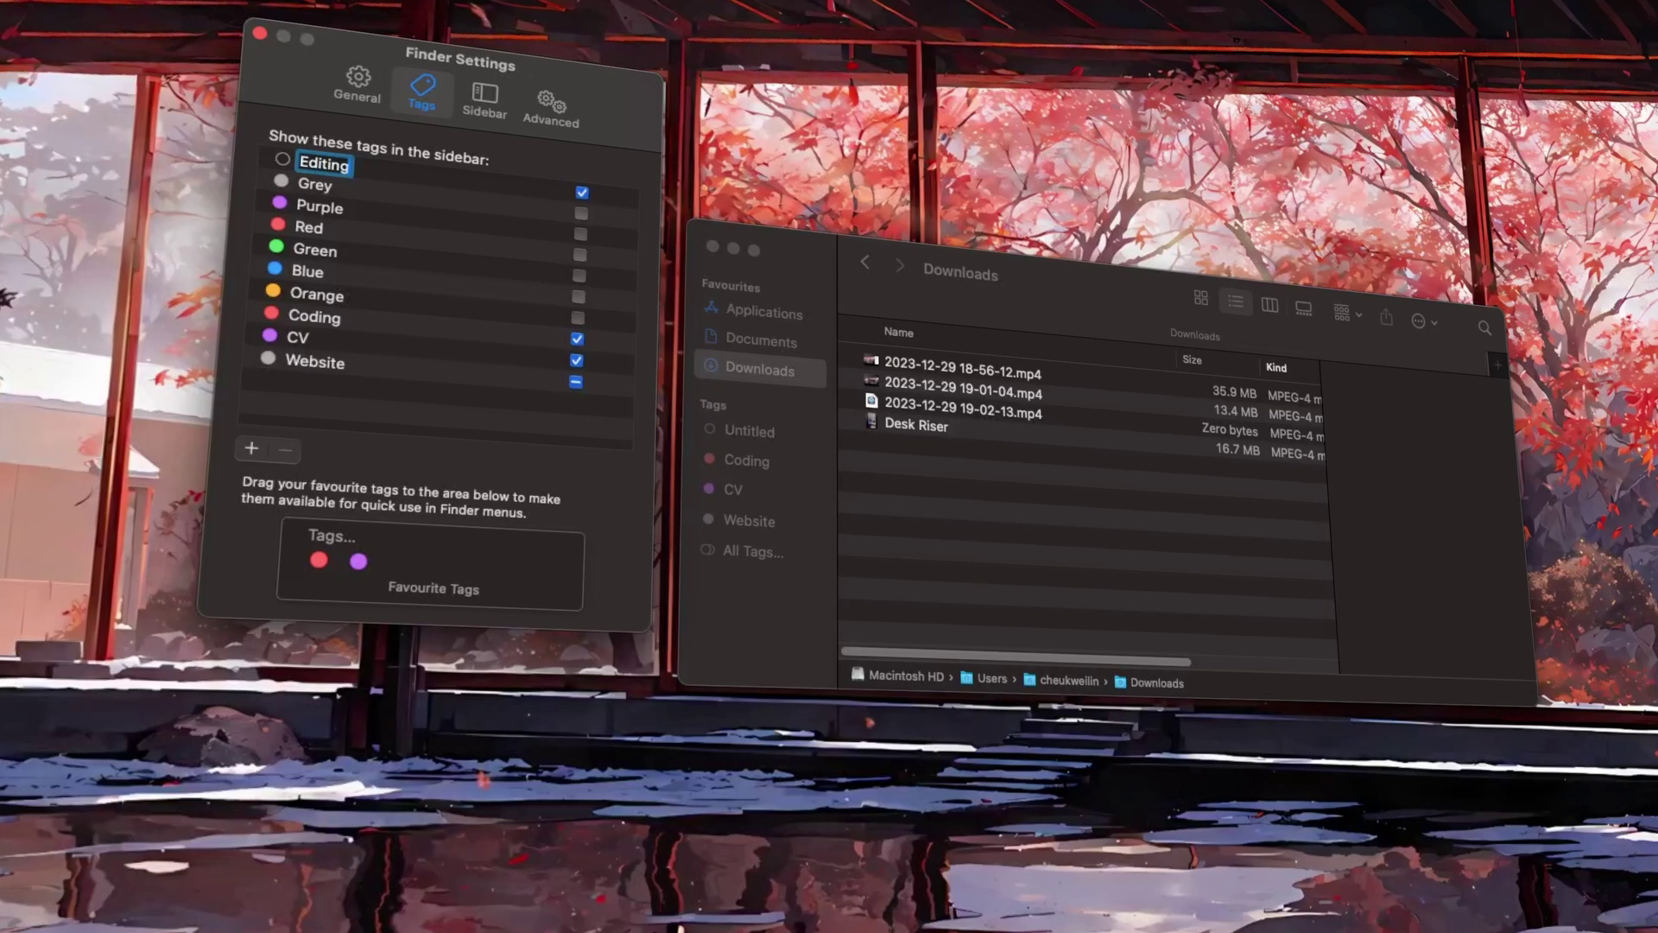
click(288, 162)
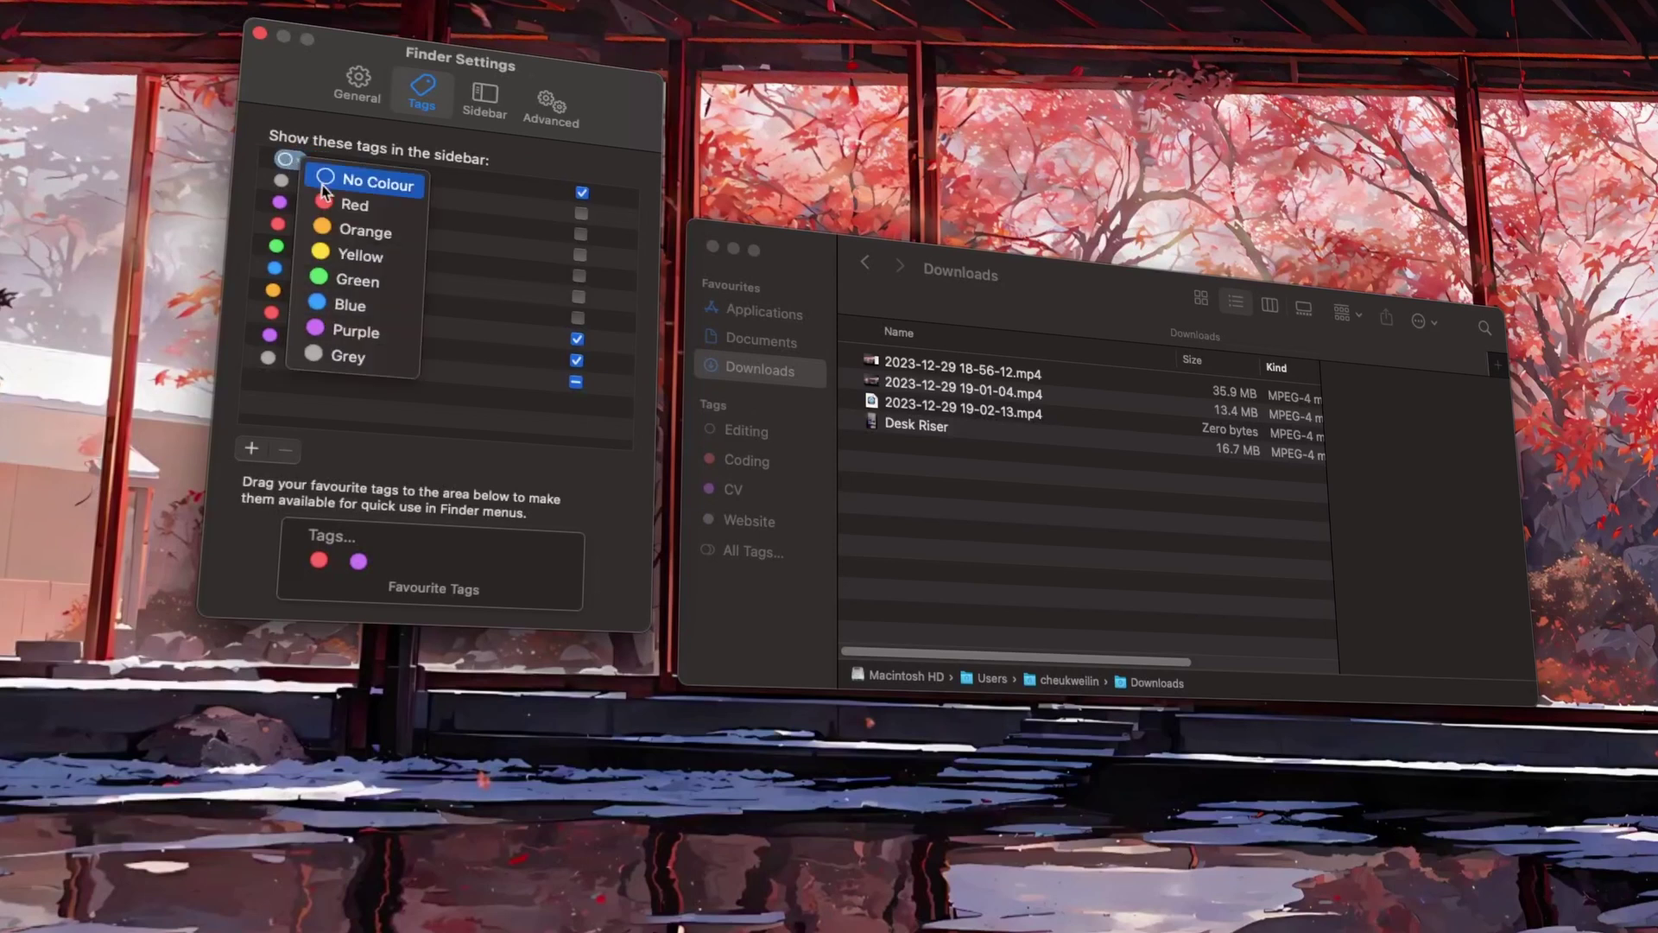
click(342, 302)
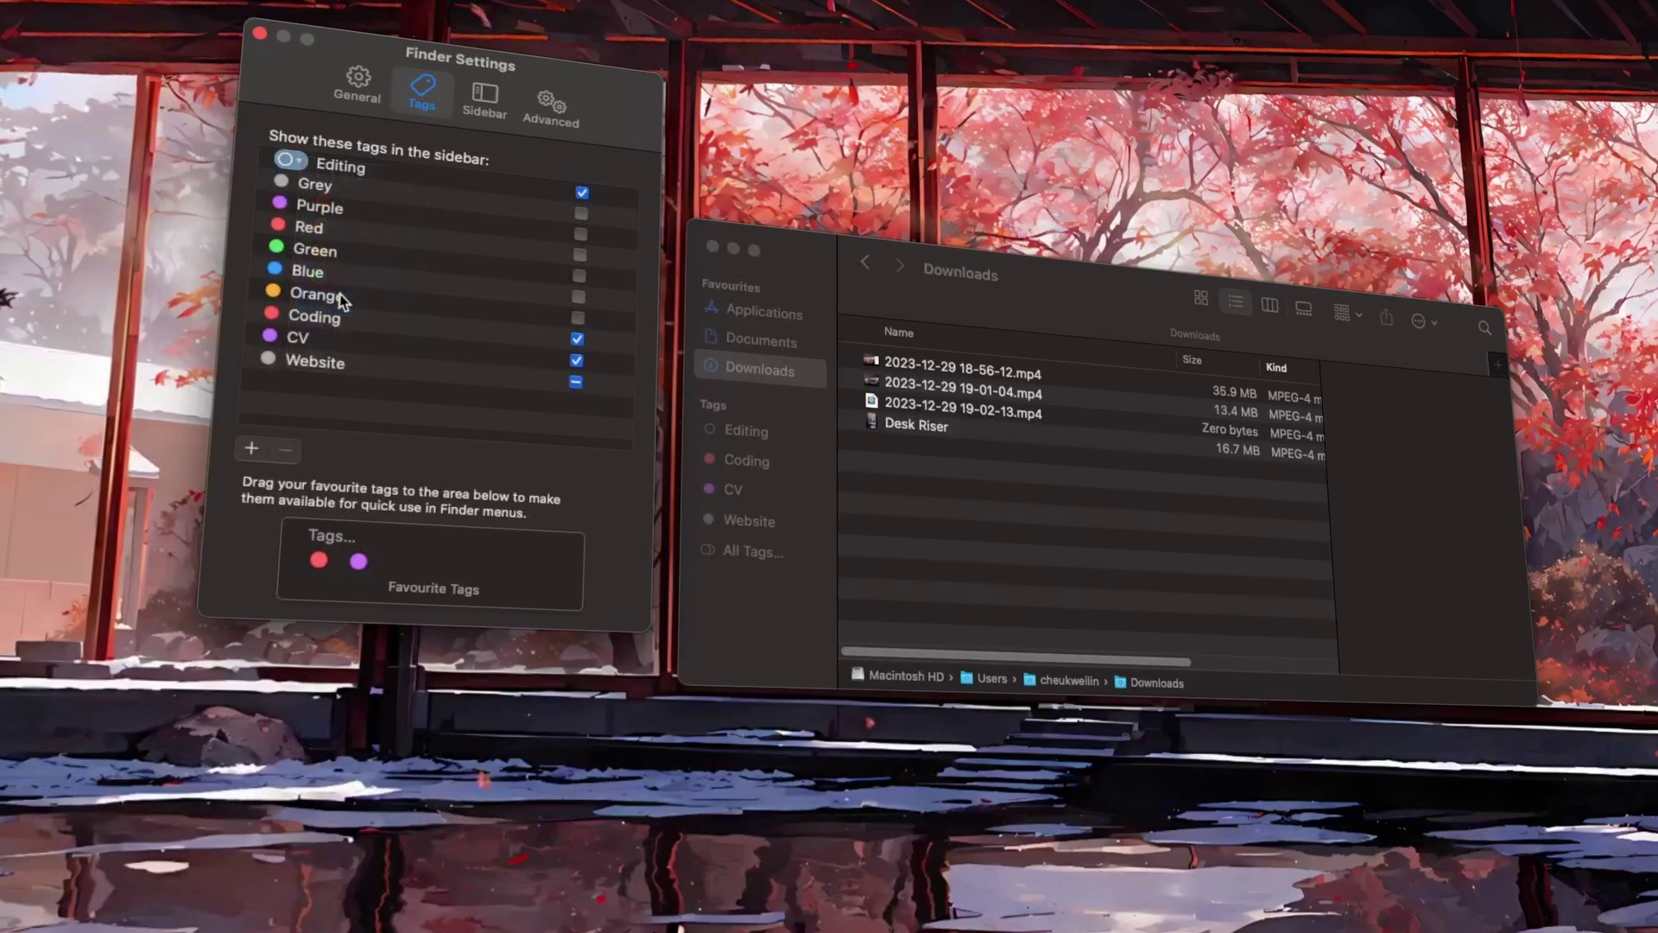
click(771, 237)
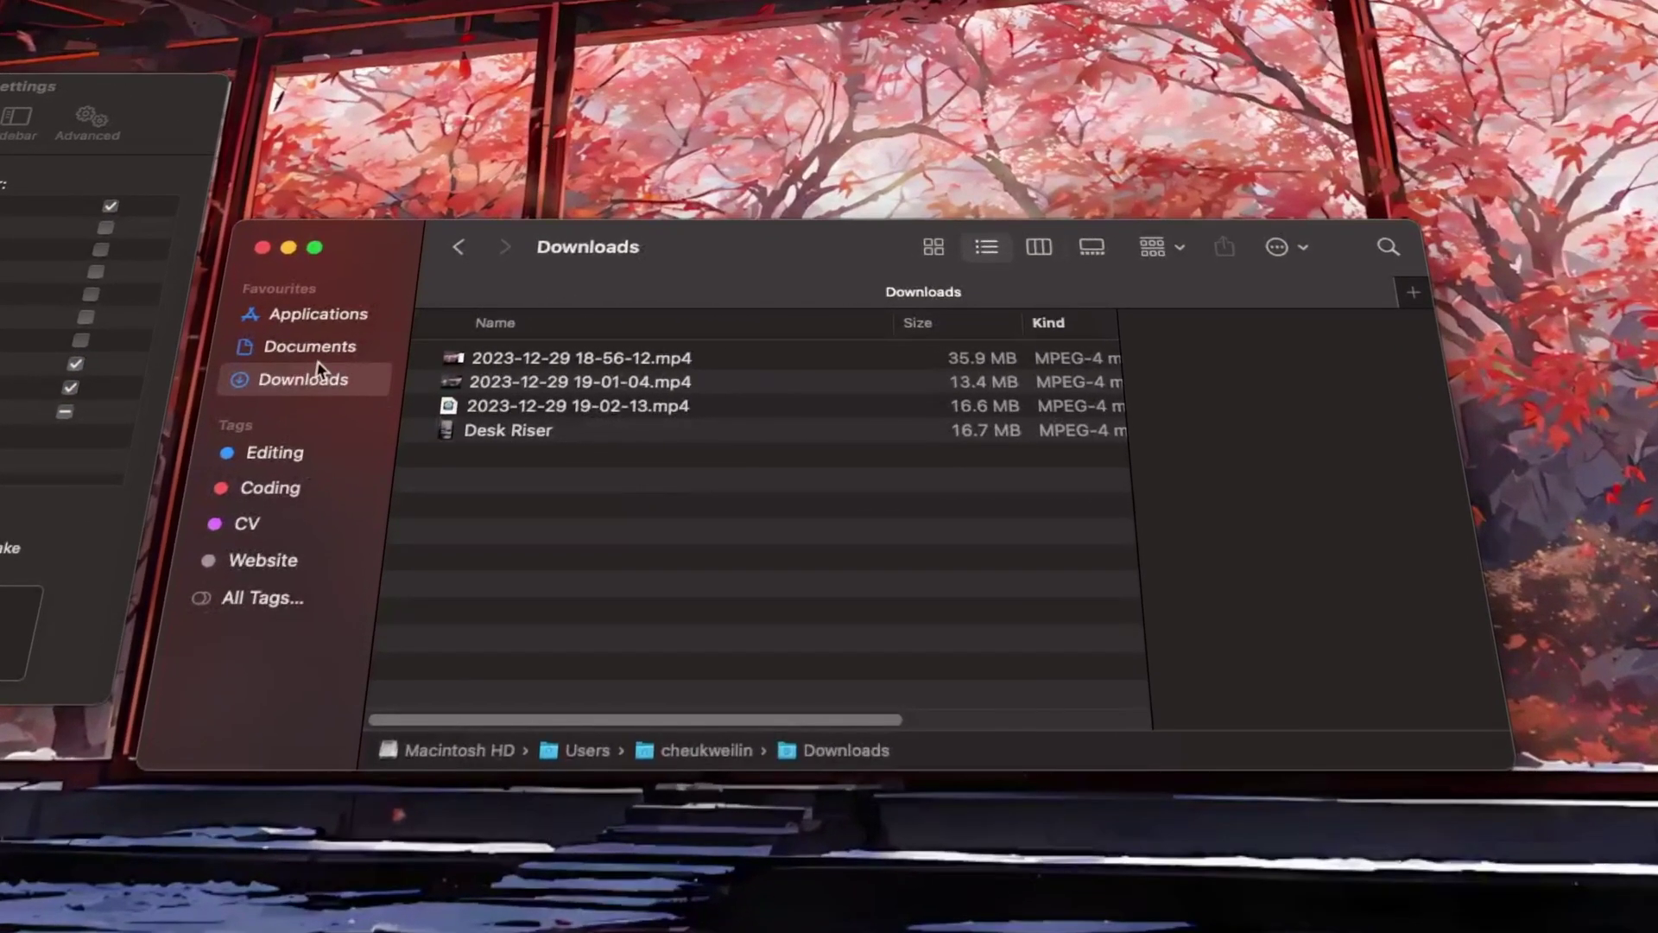
- Pin Work and Recordings to Favourites, then list the Main Section videos and select 1 - Sidebar.mp4
click(312, 350)
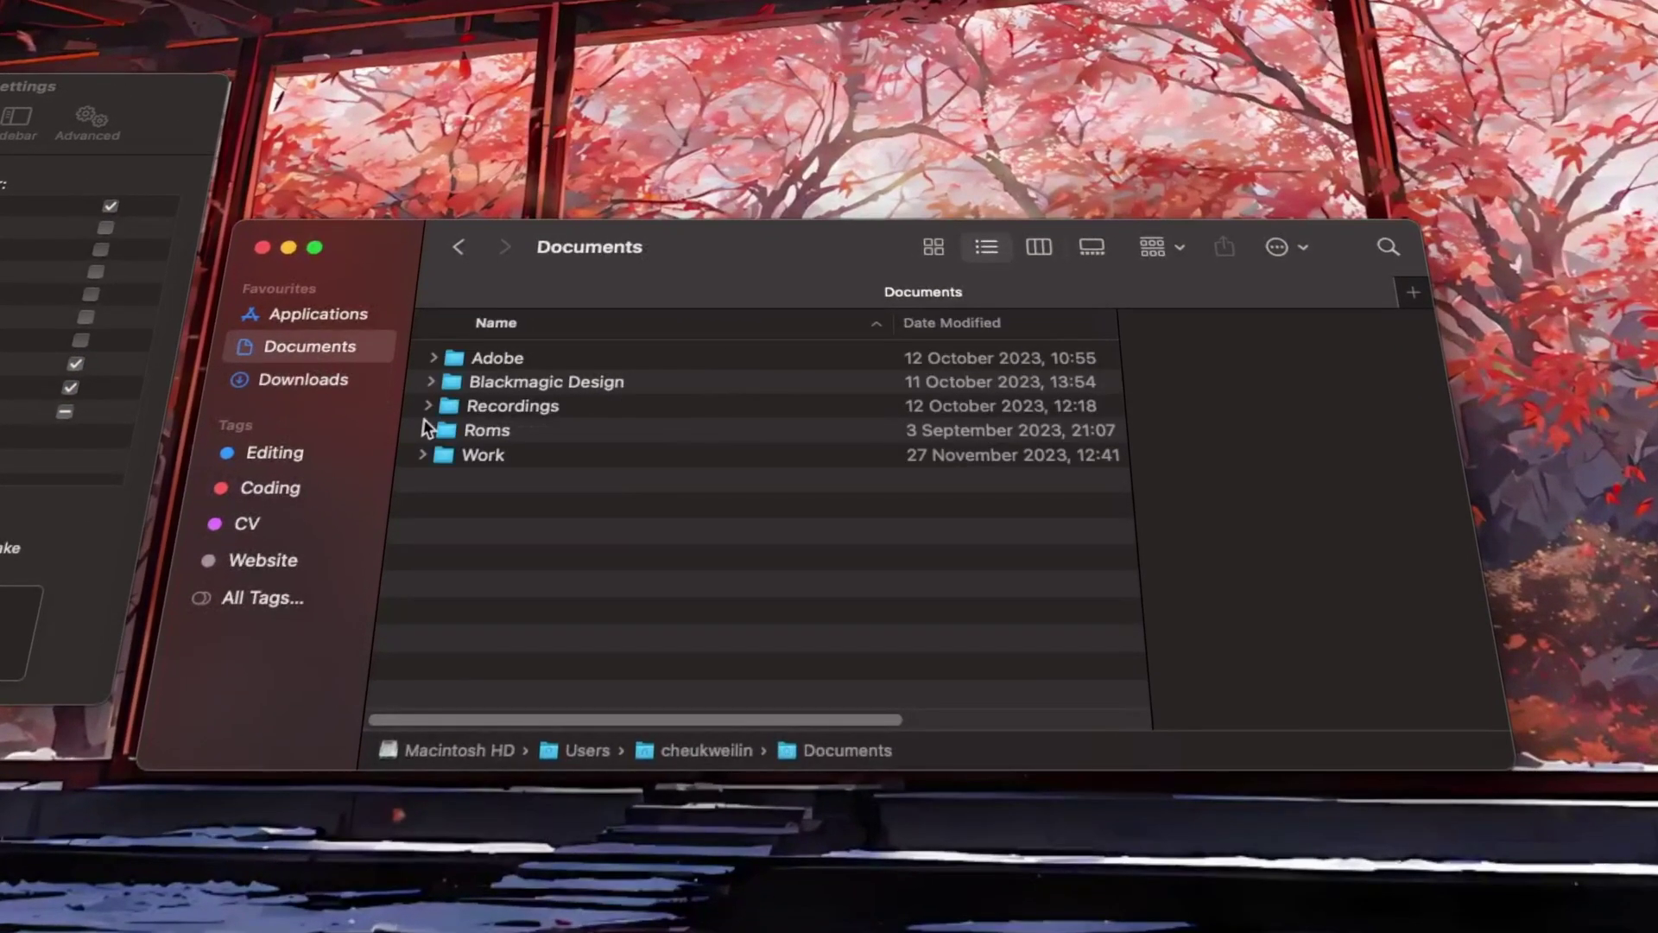
drag(481, 464, 327, 408)
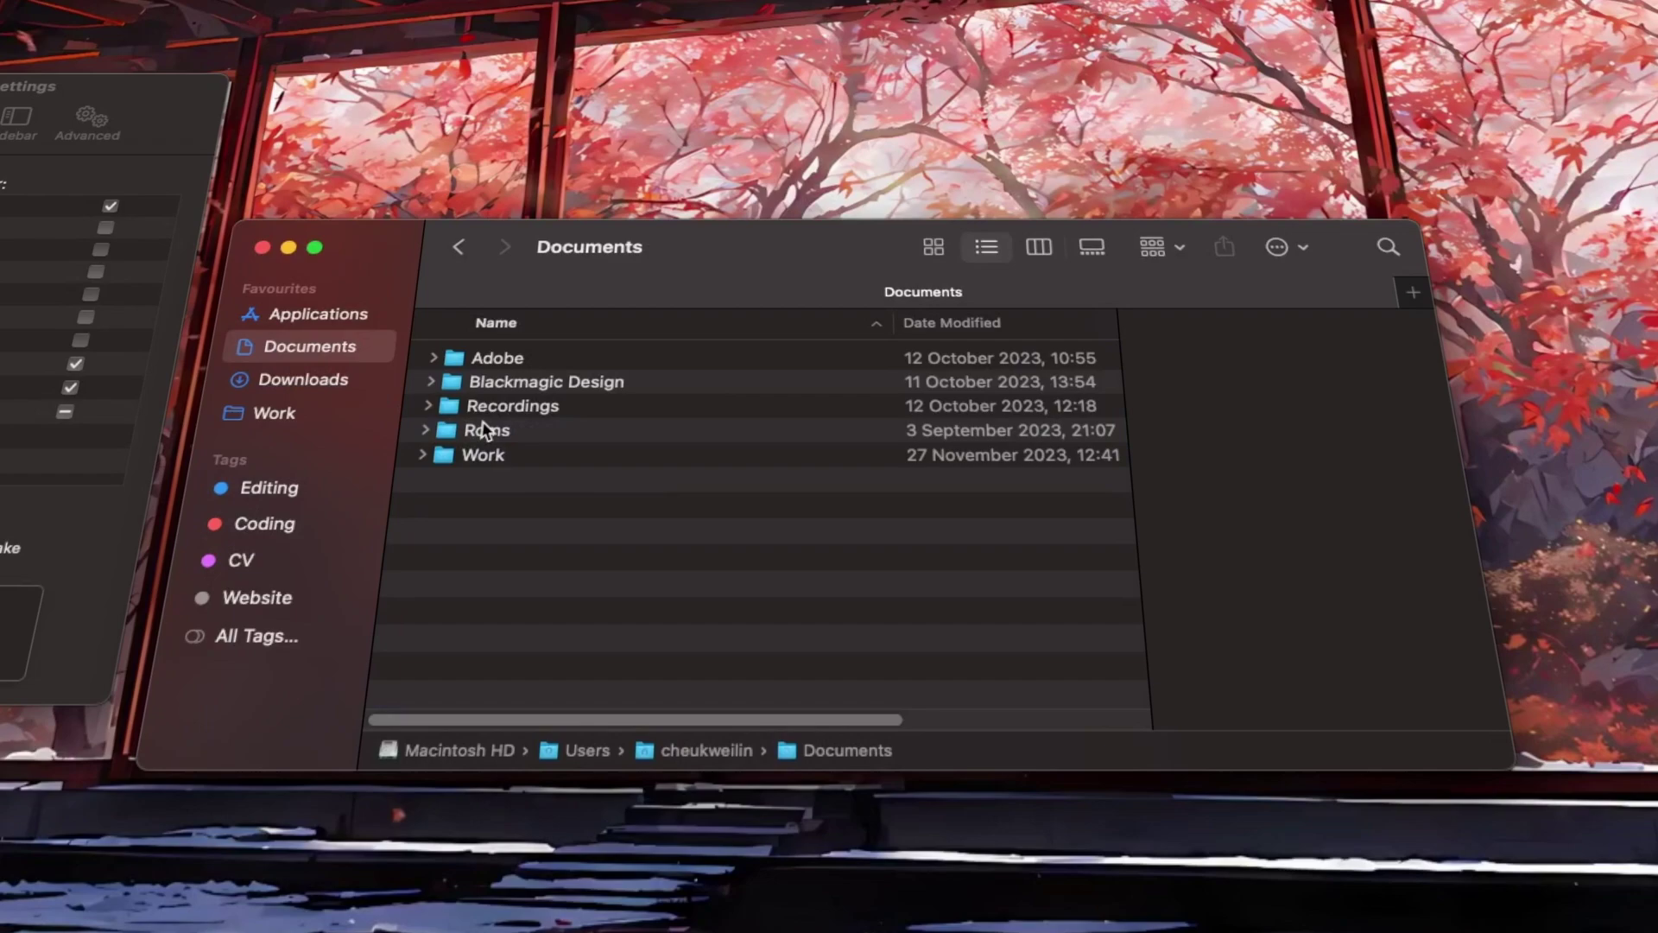
drag(349, 439, 346, 436)
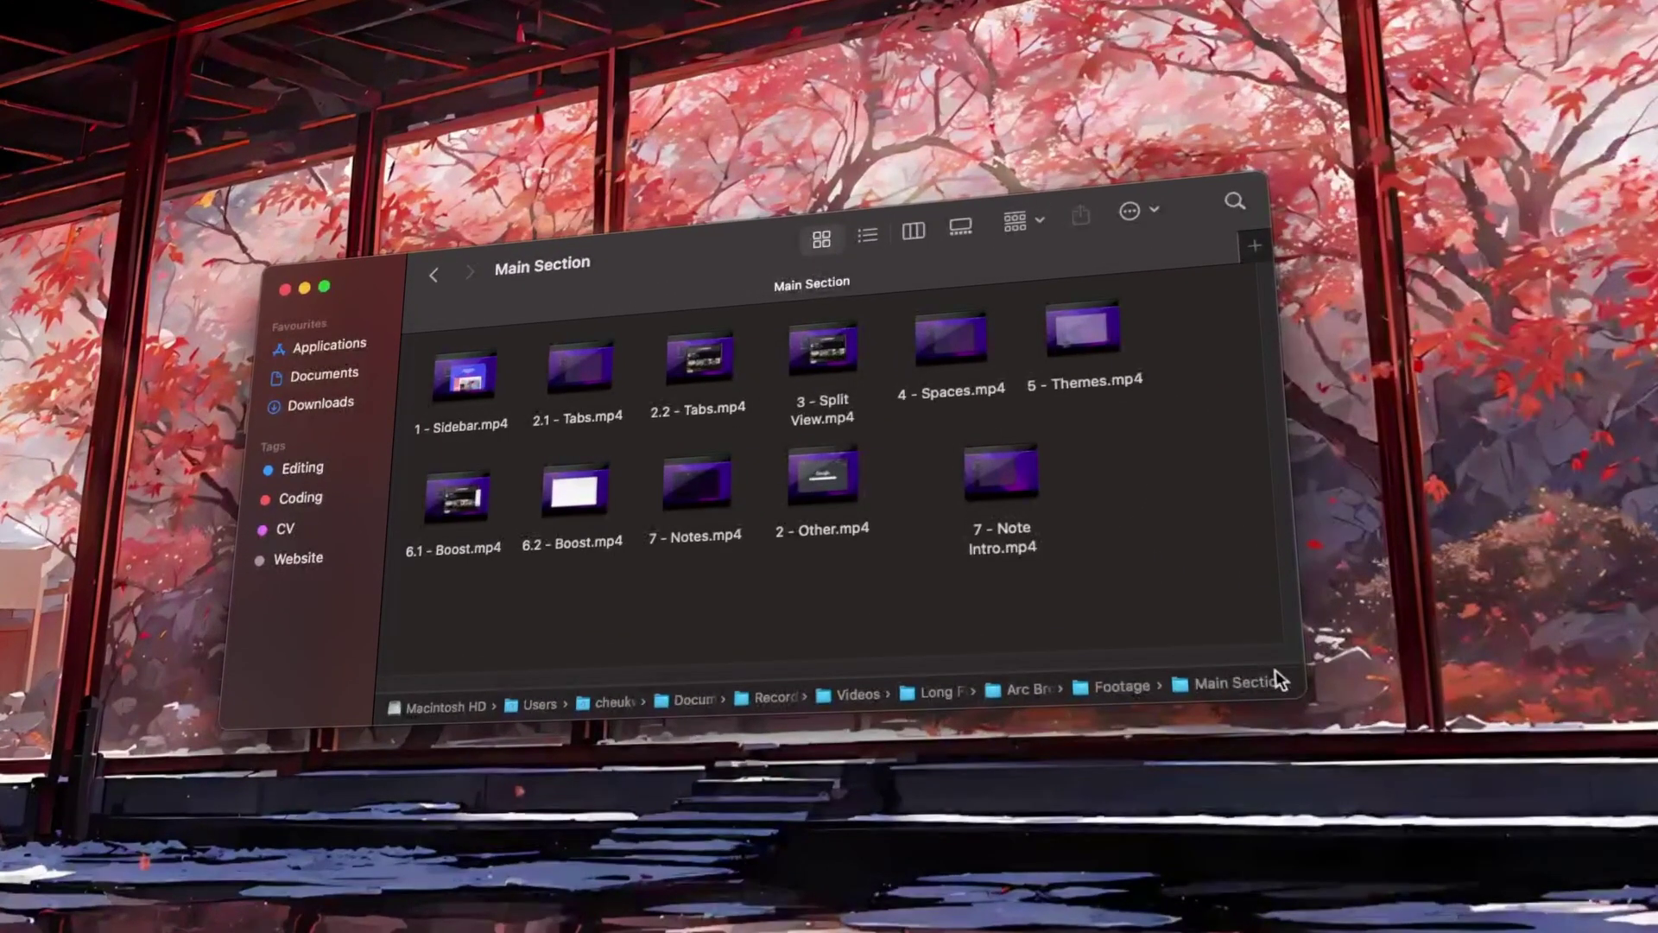
click(867, 241)
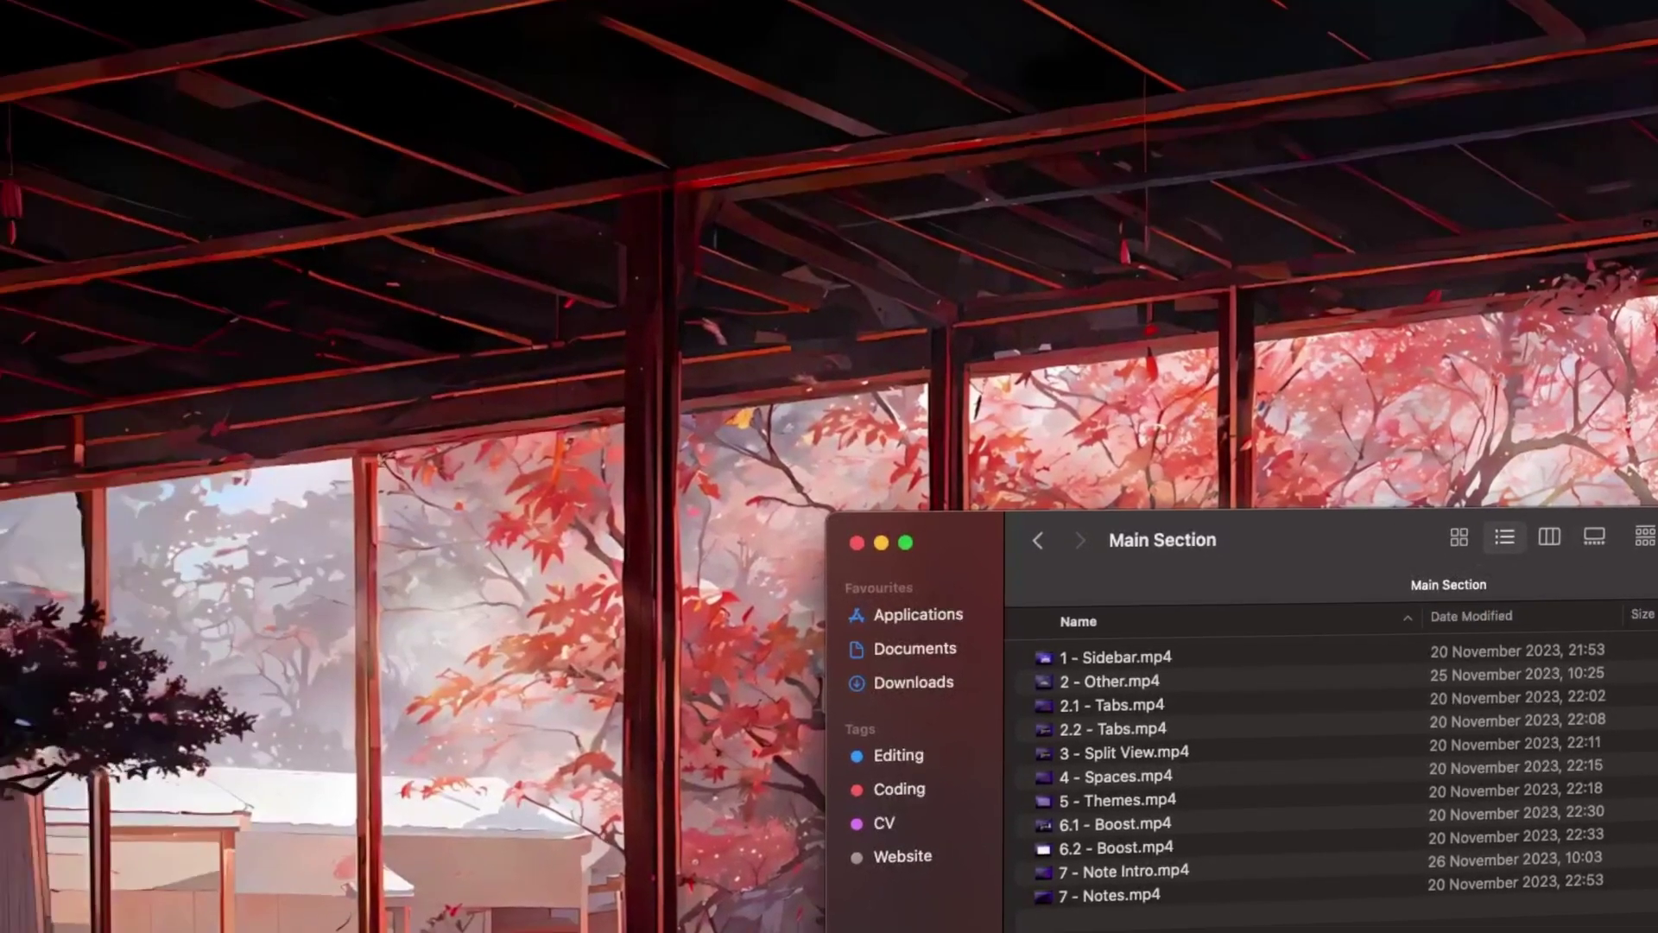
click(288, 15)
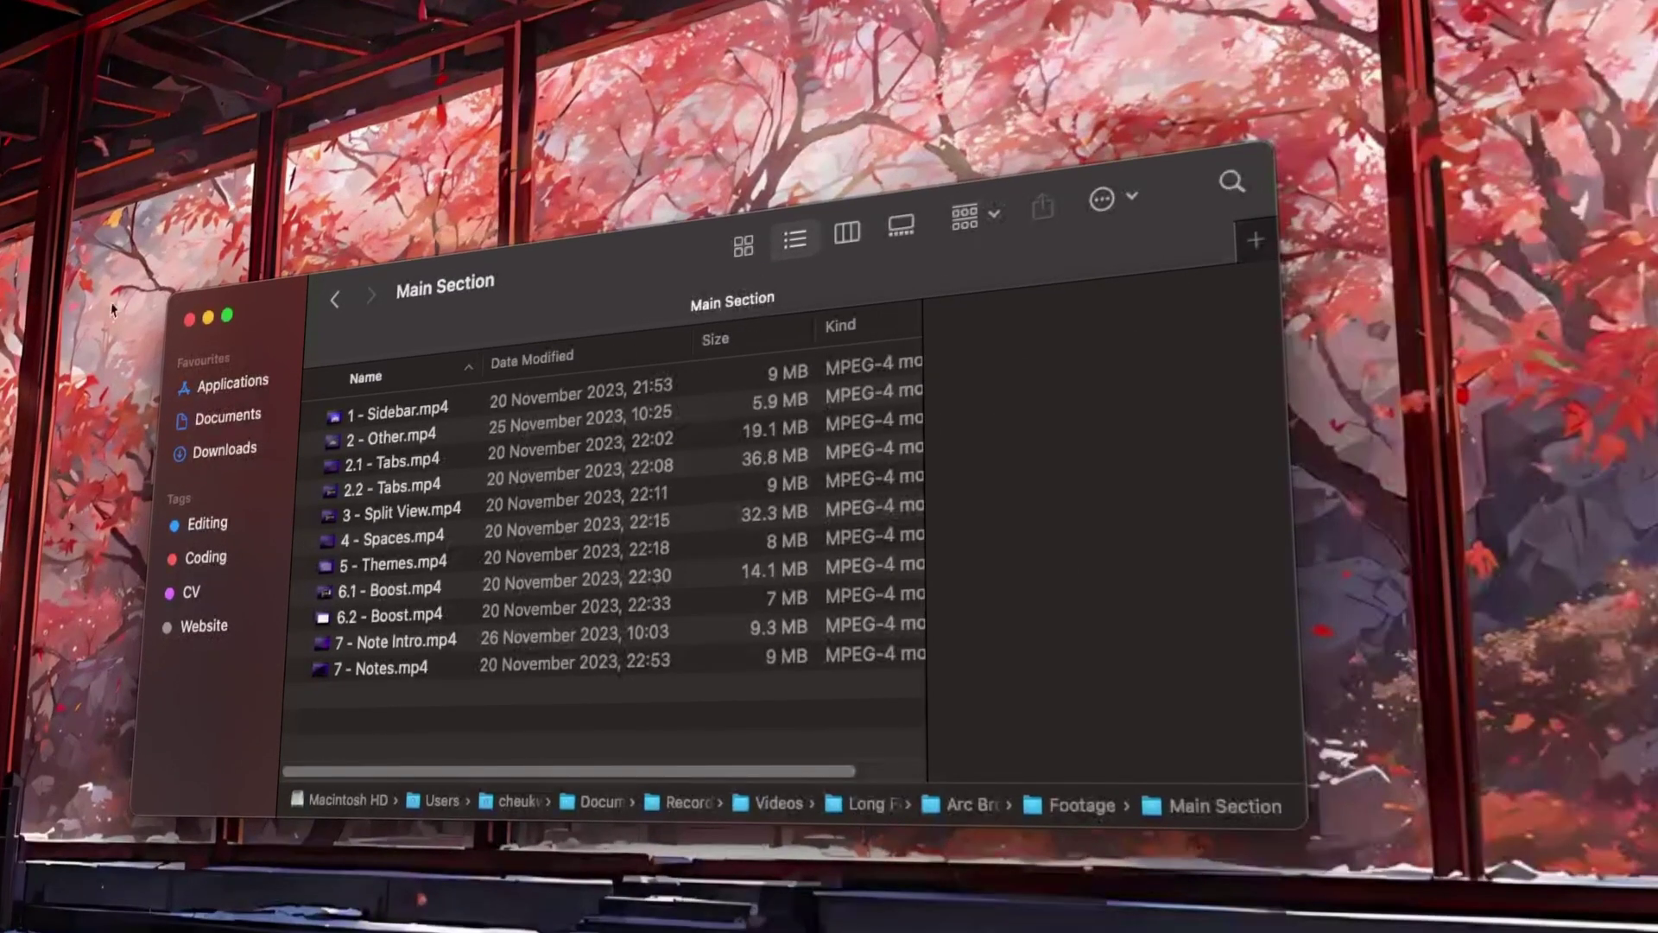
click(393, 416)
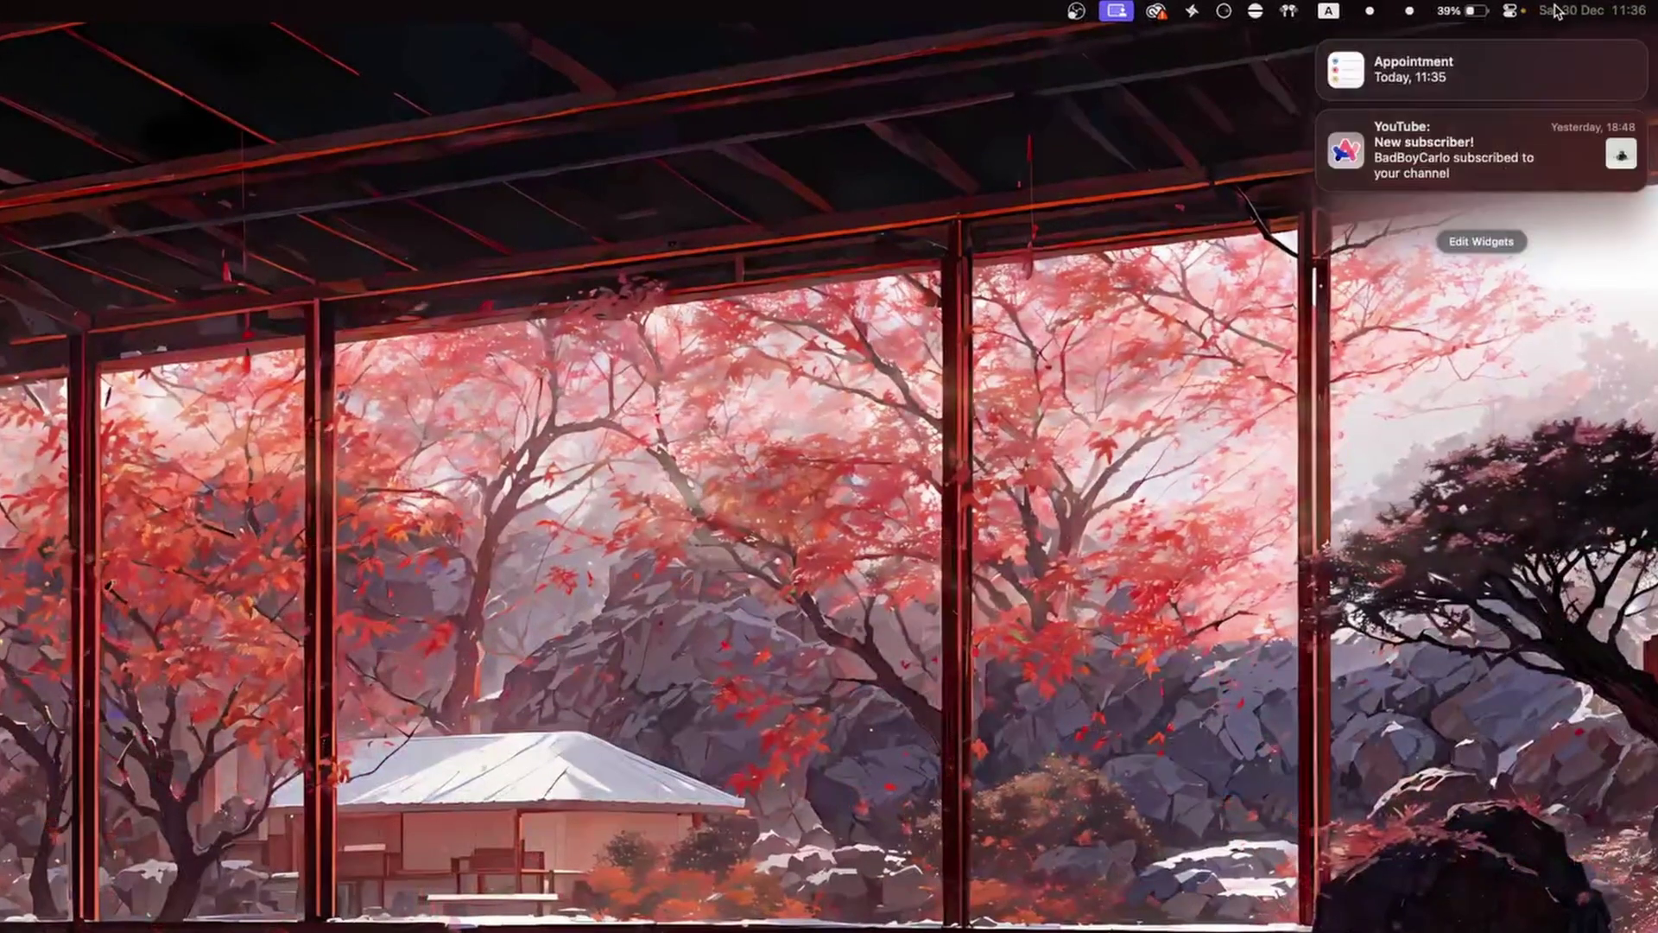
- Clear the Appointment and YouTube notifications and turn off Amphetamine notifications
click(1318, 45)
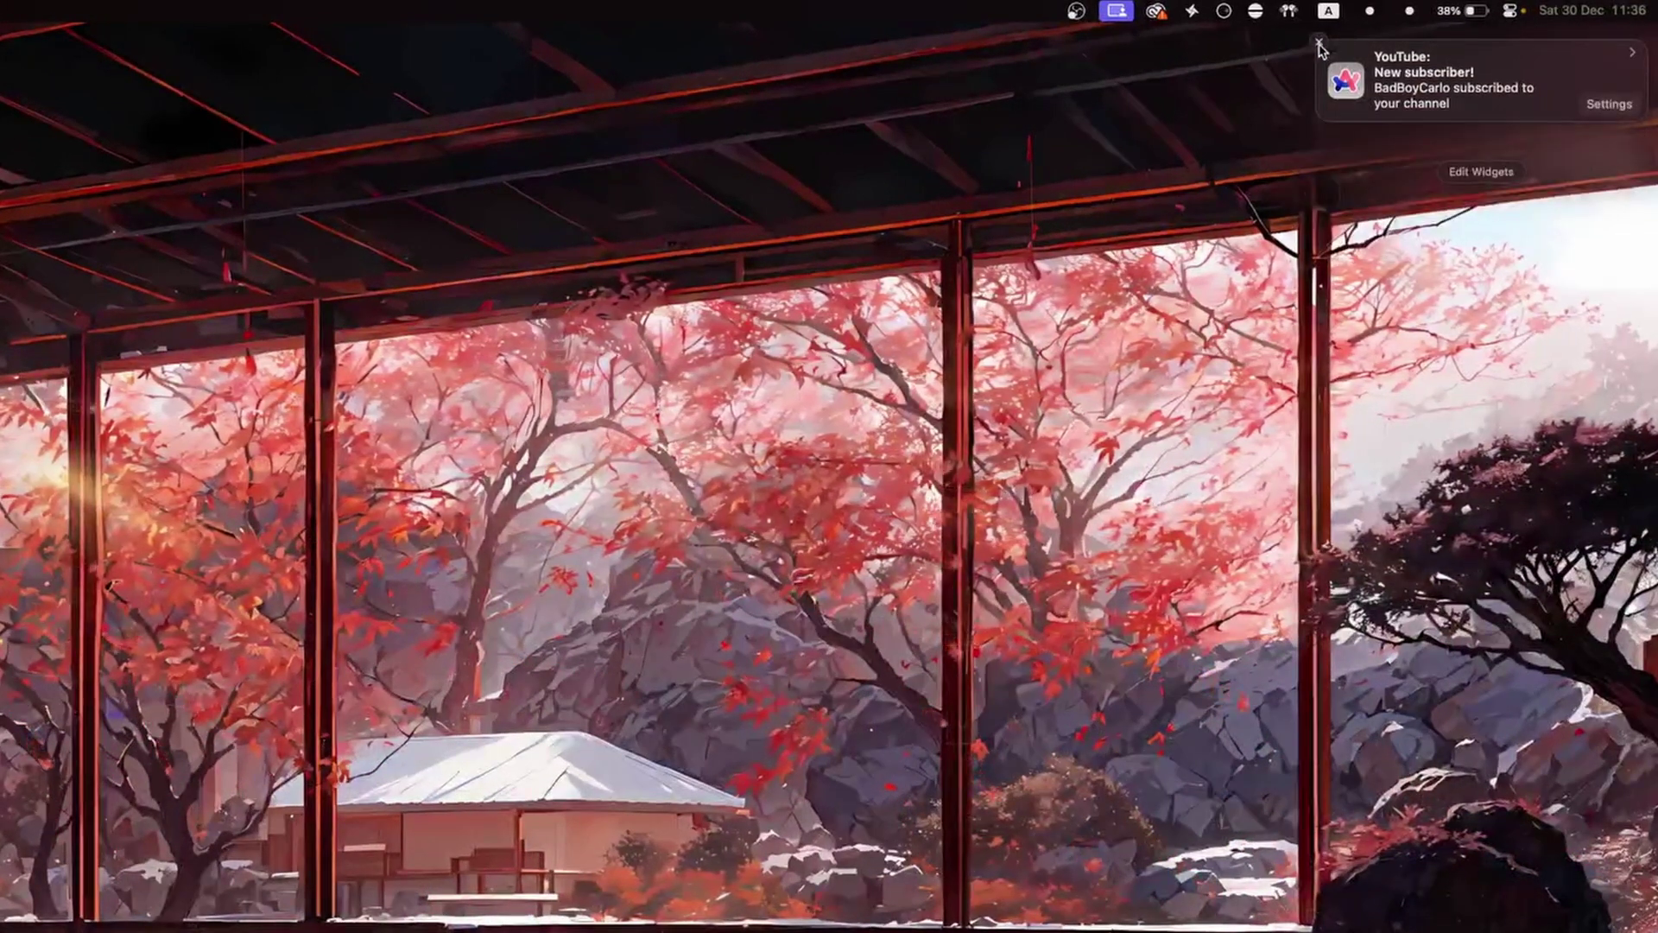
click(1319, 48)
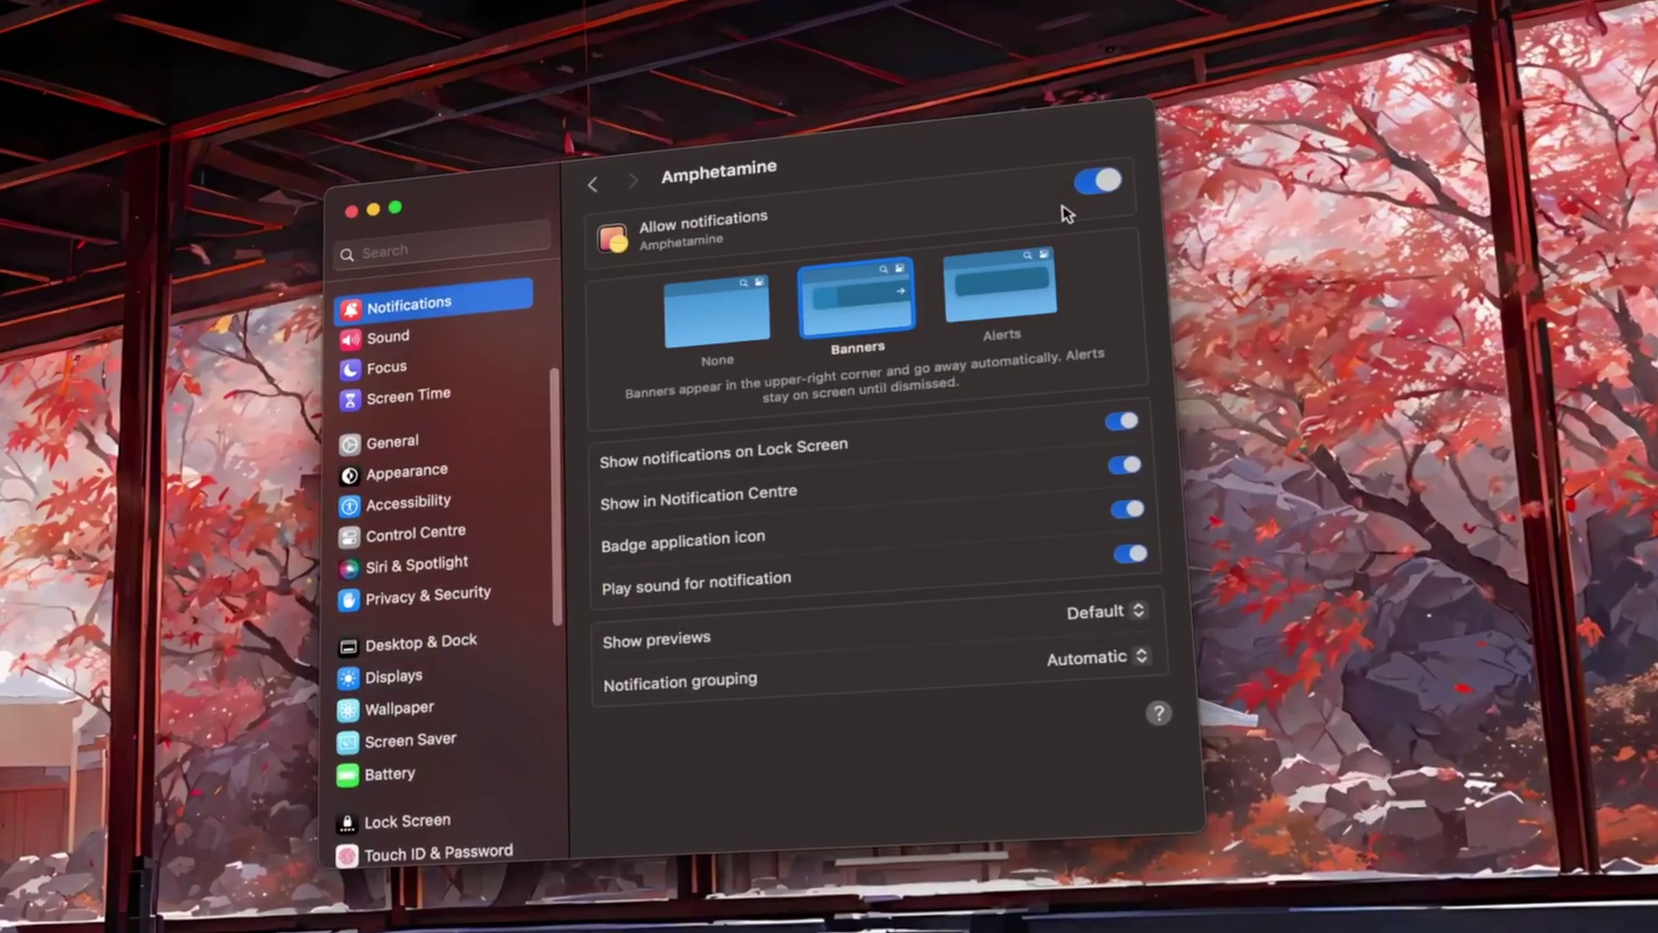
click(1097, 181)
click(581, 192)
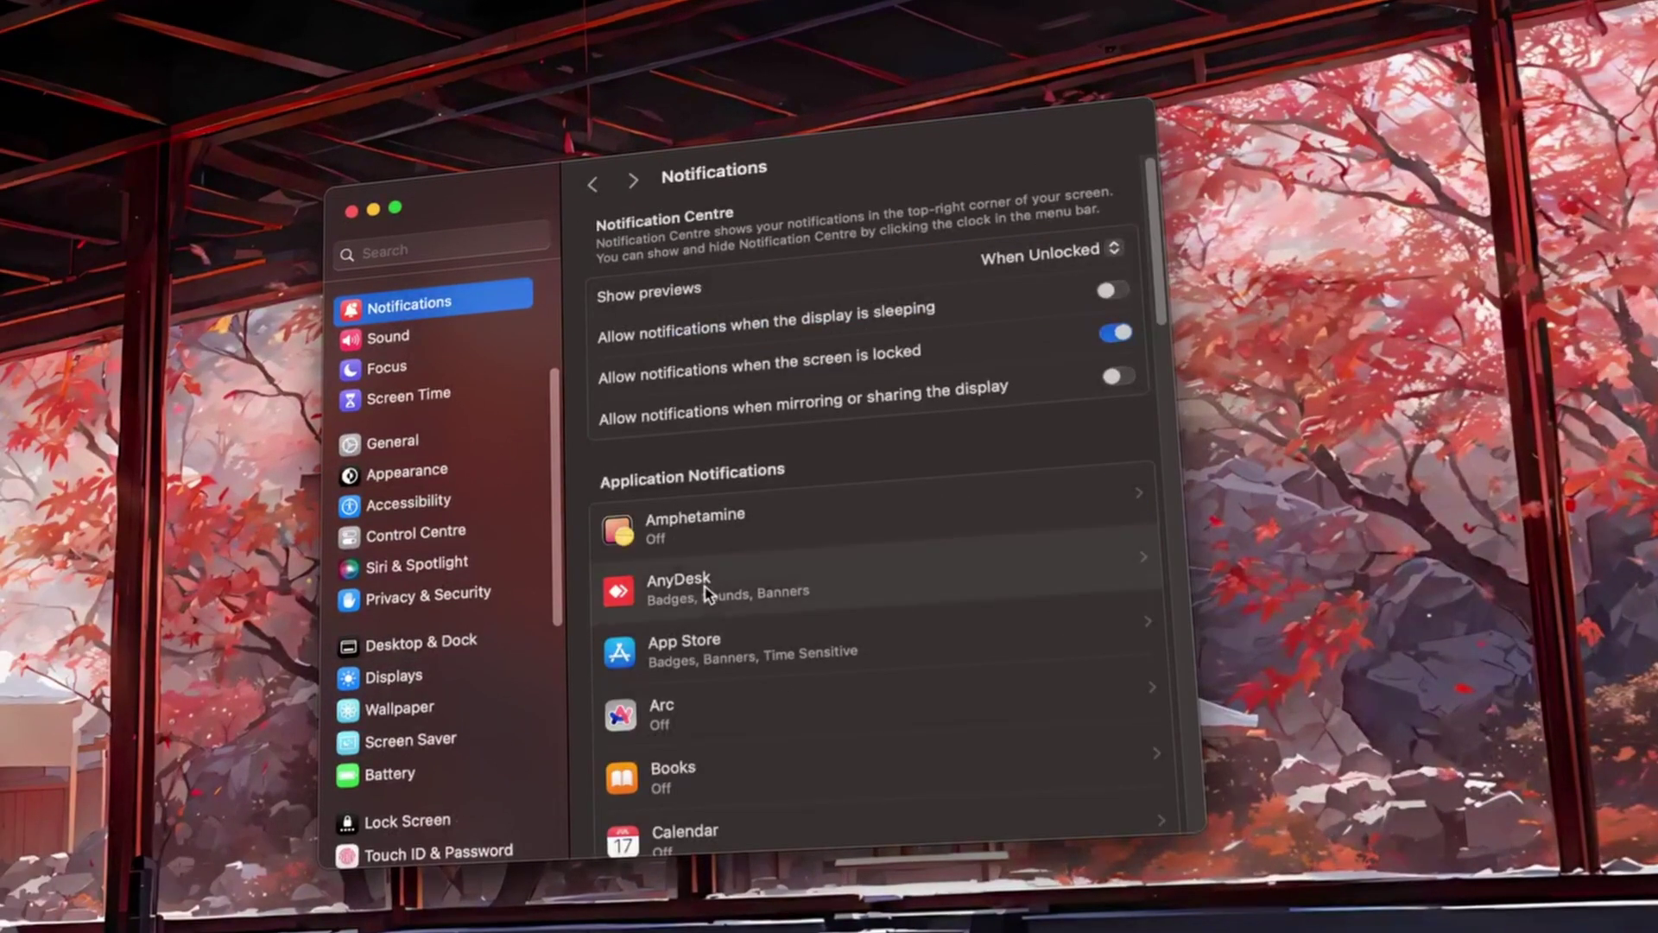
- Turn off notifications for AnyDesk and App Store
click(677, 594)
click(584, 192)
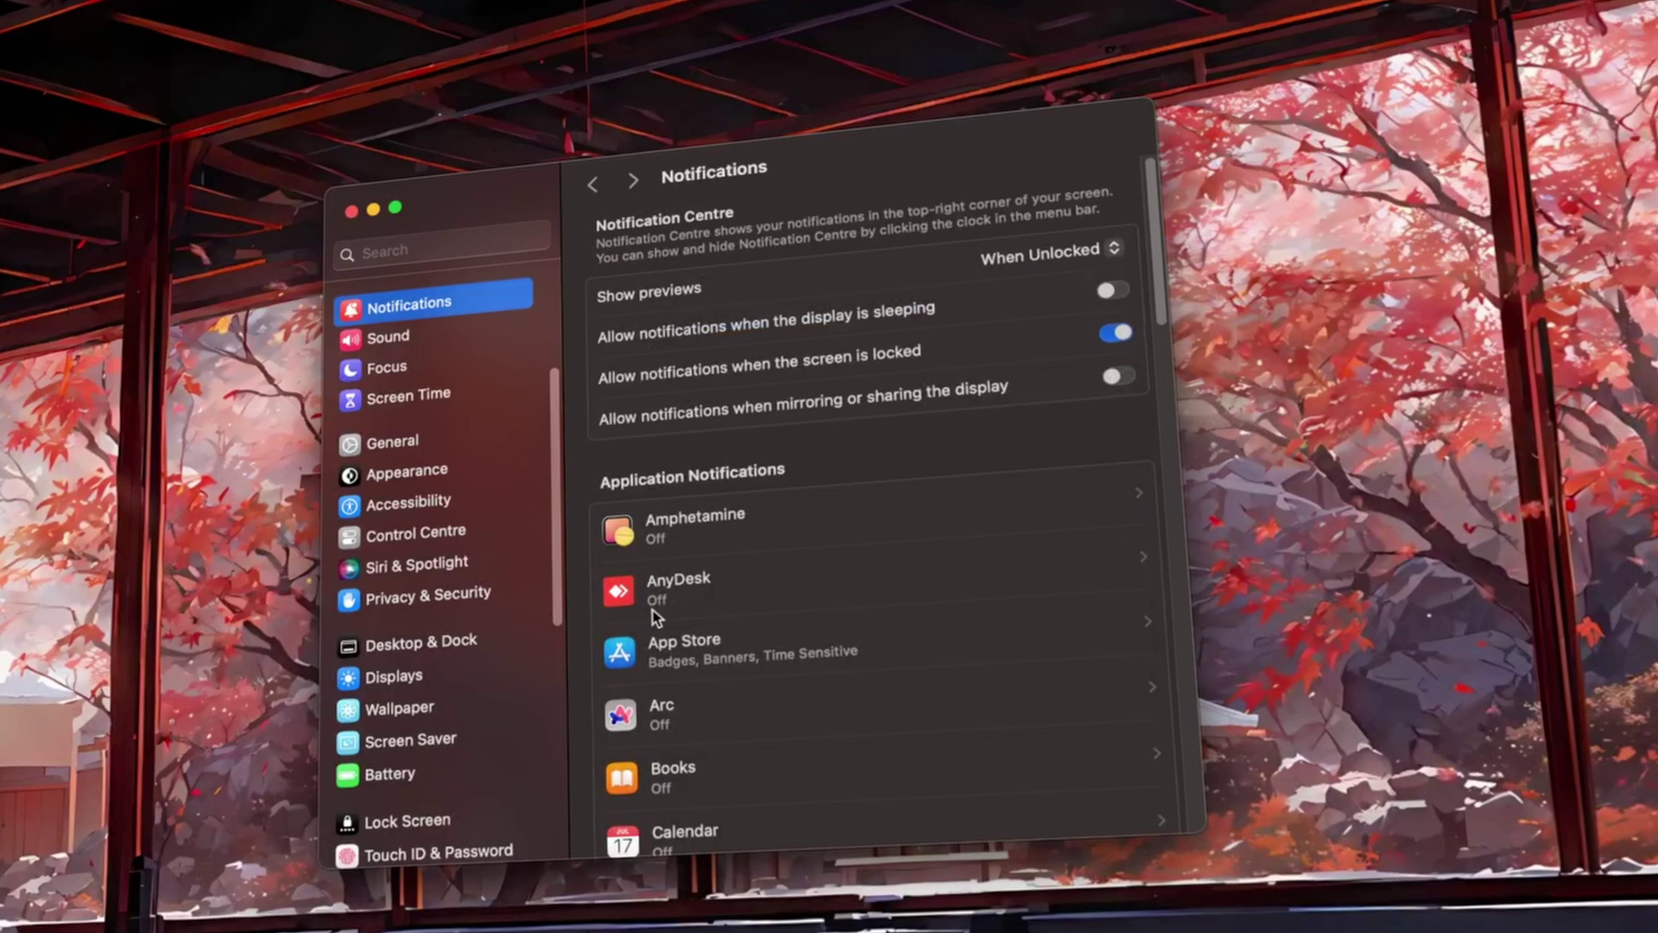
click(836, 509)
click(1100, 183)
click(584, 190)
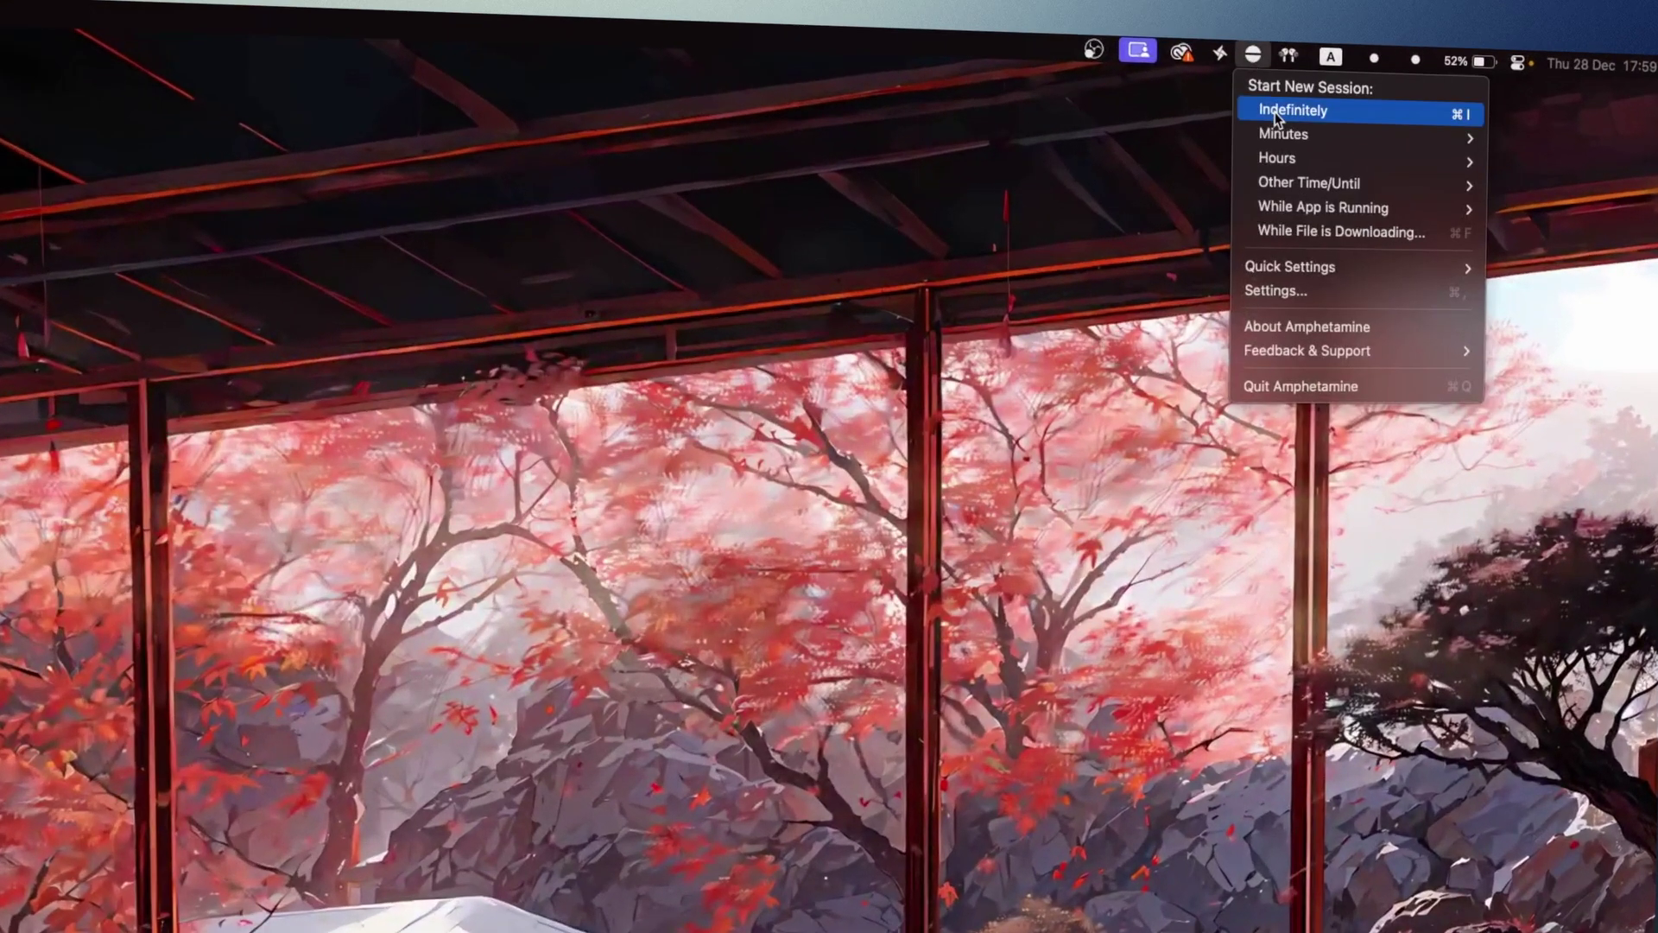
- Choose Start New Session > Indefinitely from Amphetamine's menu-bar menu
click(1276, 113)
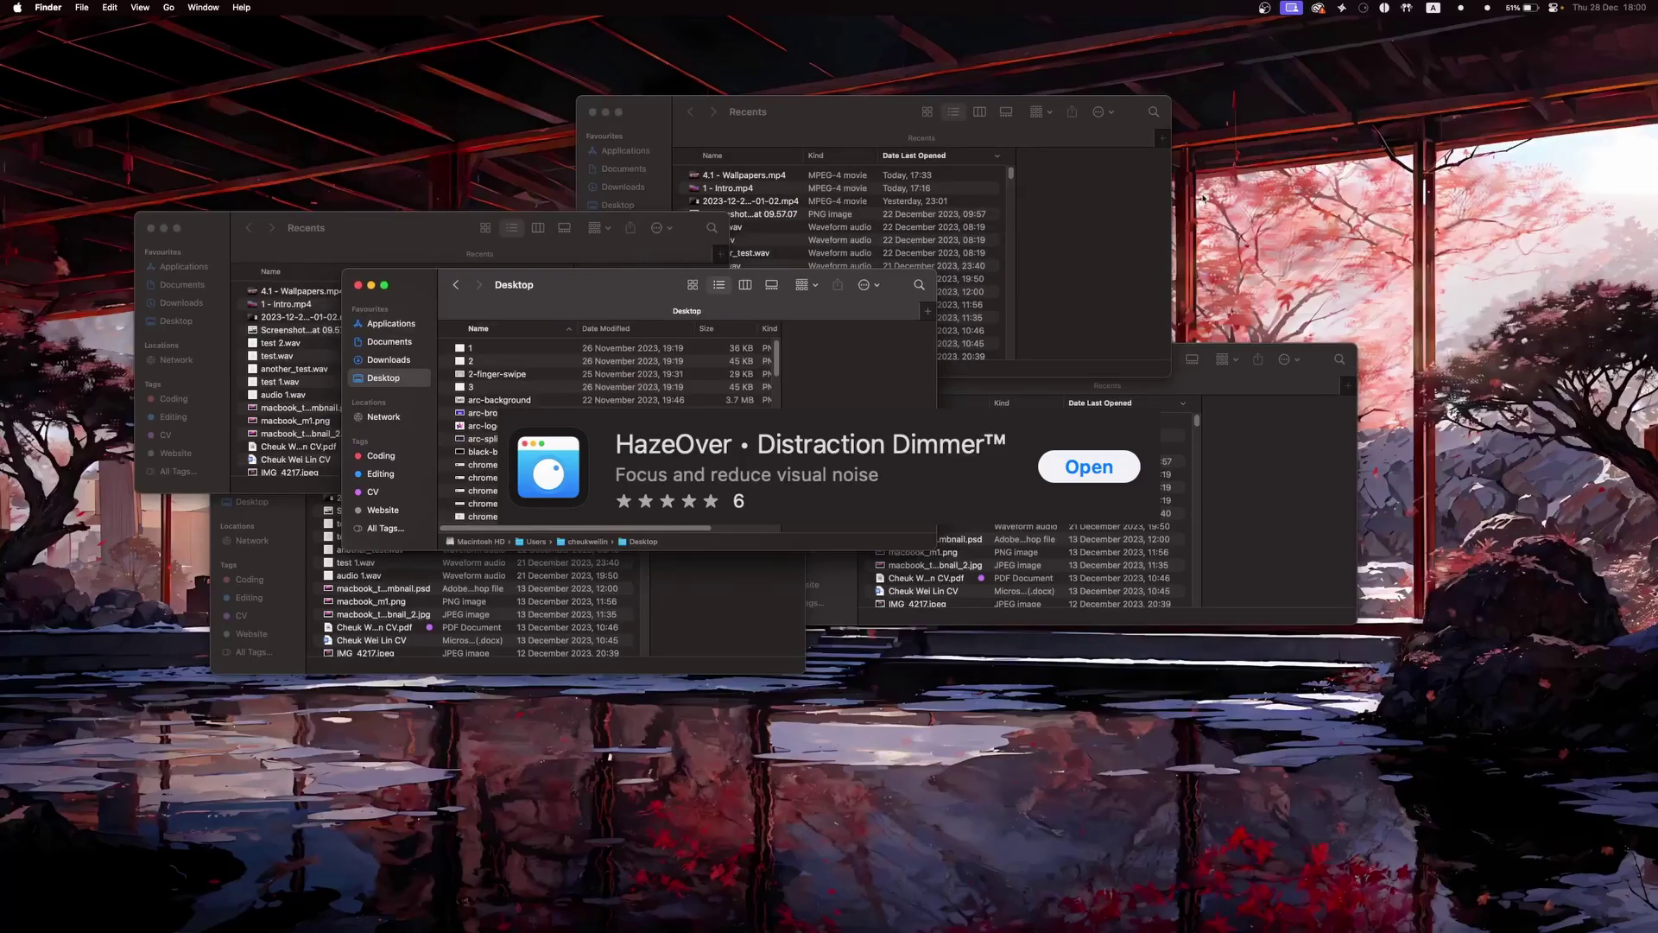
- Switch on HazeOver background-window dimming and lower its intensity to 25%
click(1362, 9)
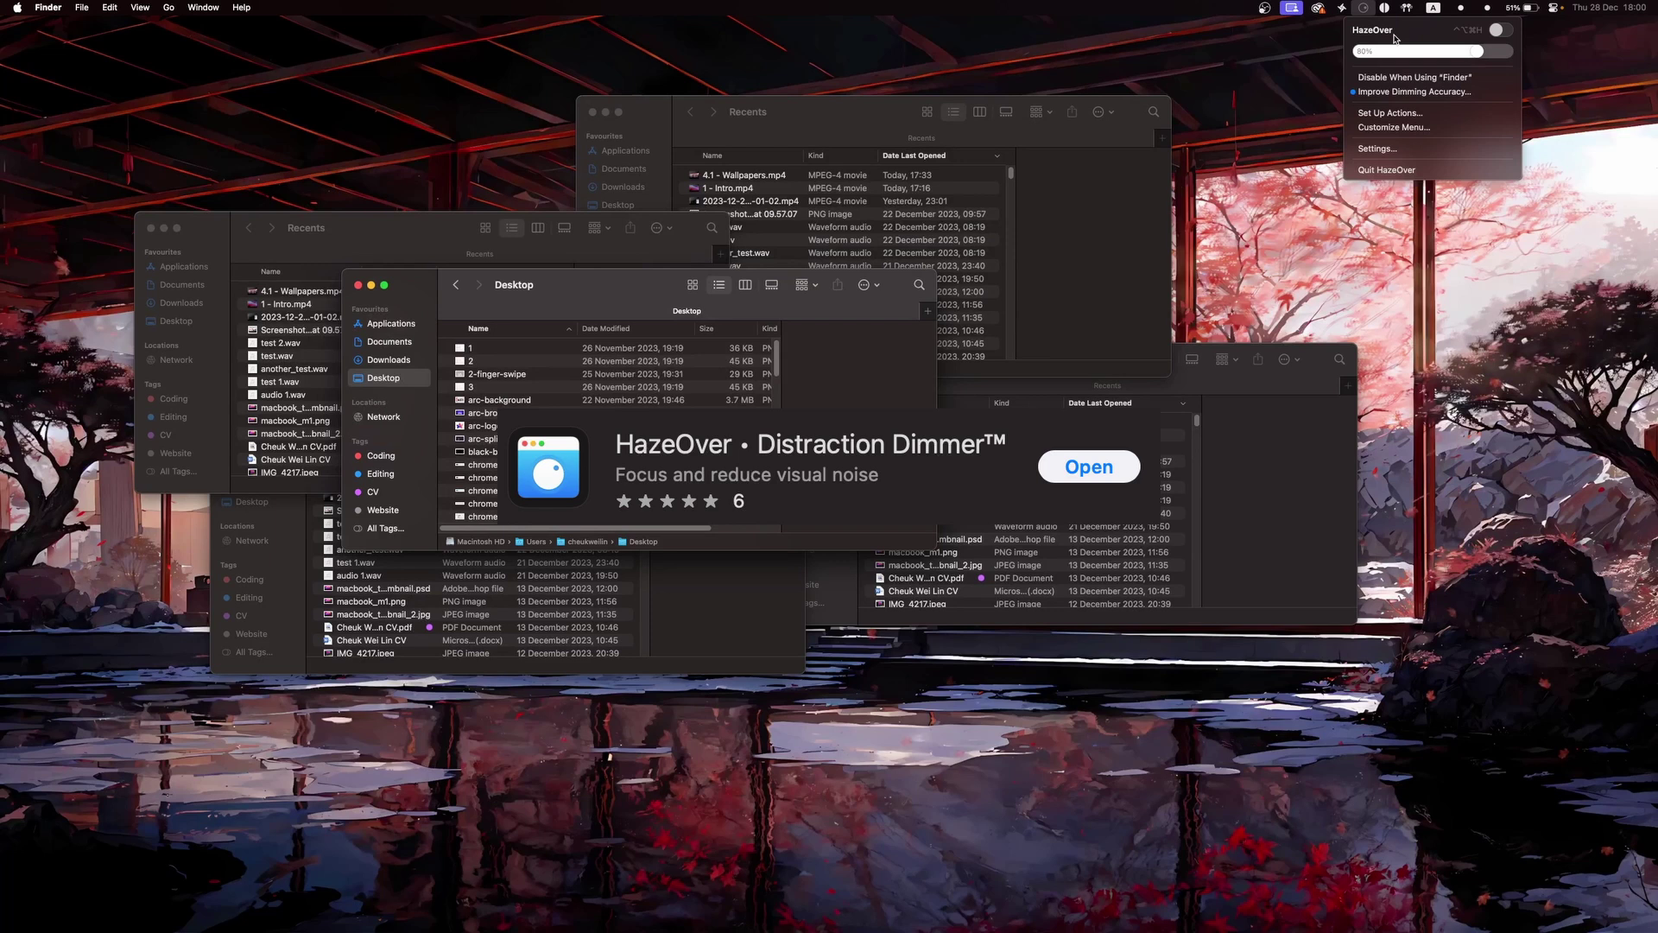
click(1499, 32)
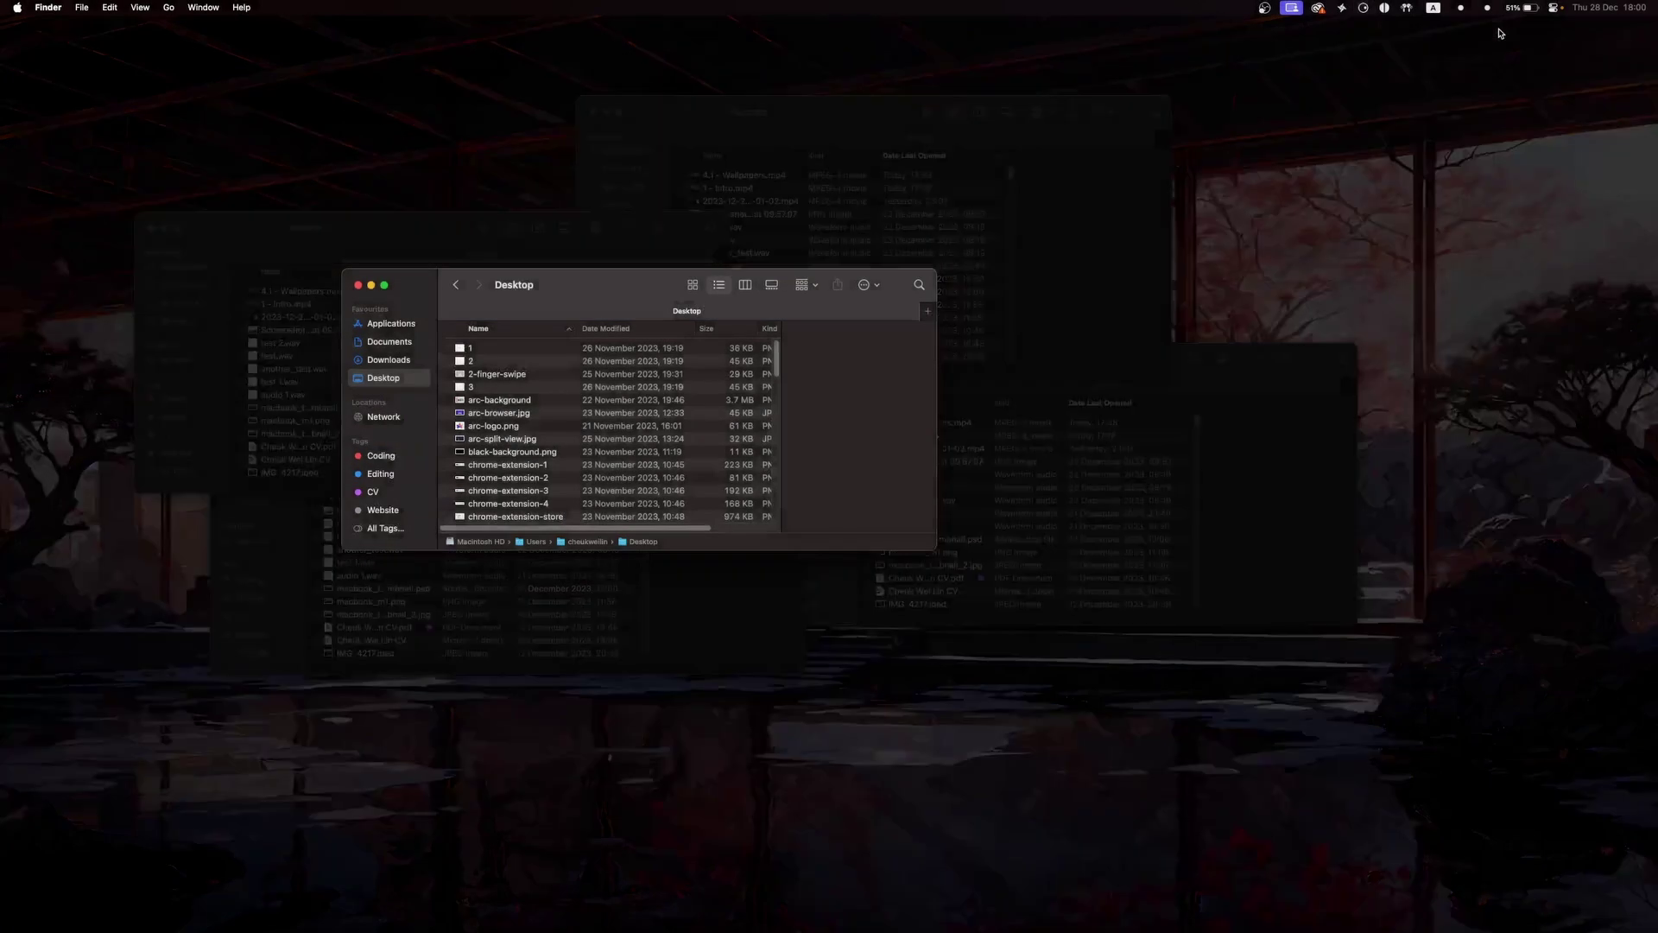
click(1363, 9)
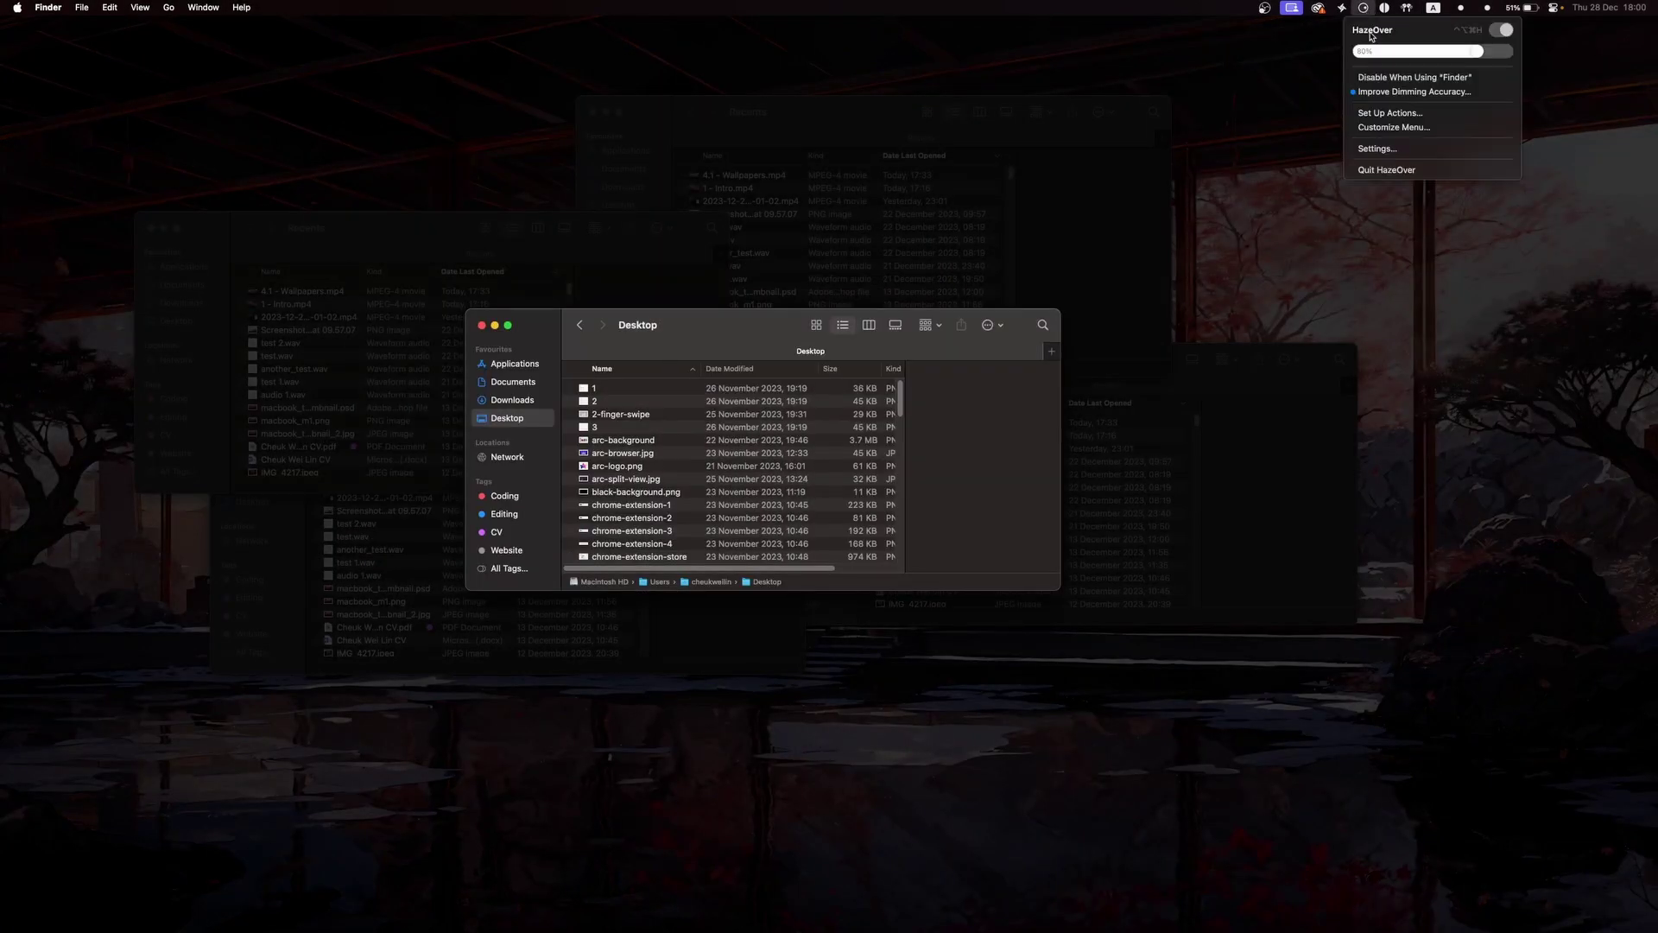
mouse_move(1473, 54)
mouse_down()
mouse_move(1377, 53)
mouse_move(1450, 53)
mouse_up()
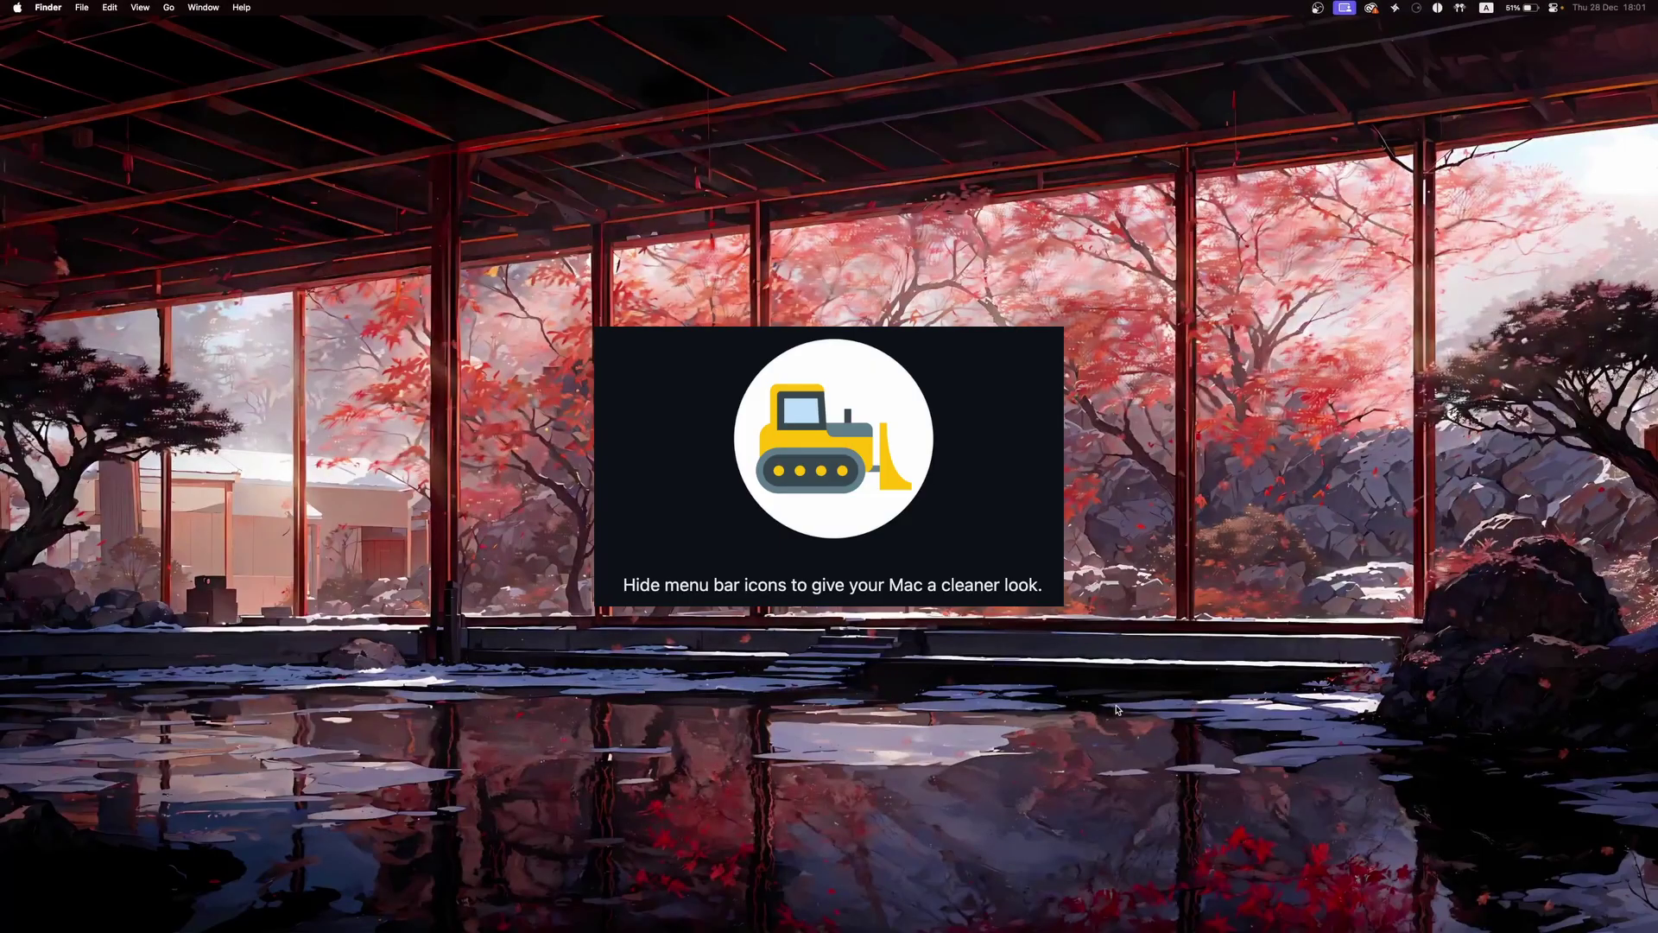
- Launch Dozer by searching 'dozer' in Spotlight
key(super+space)
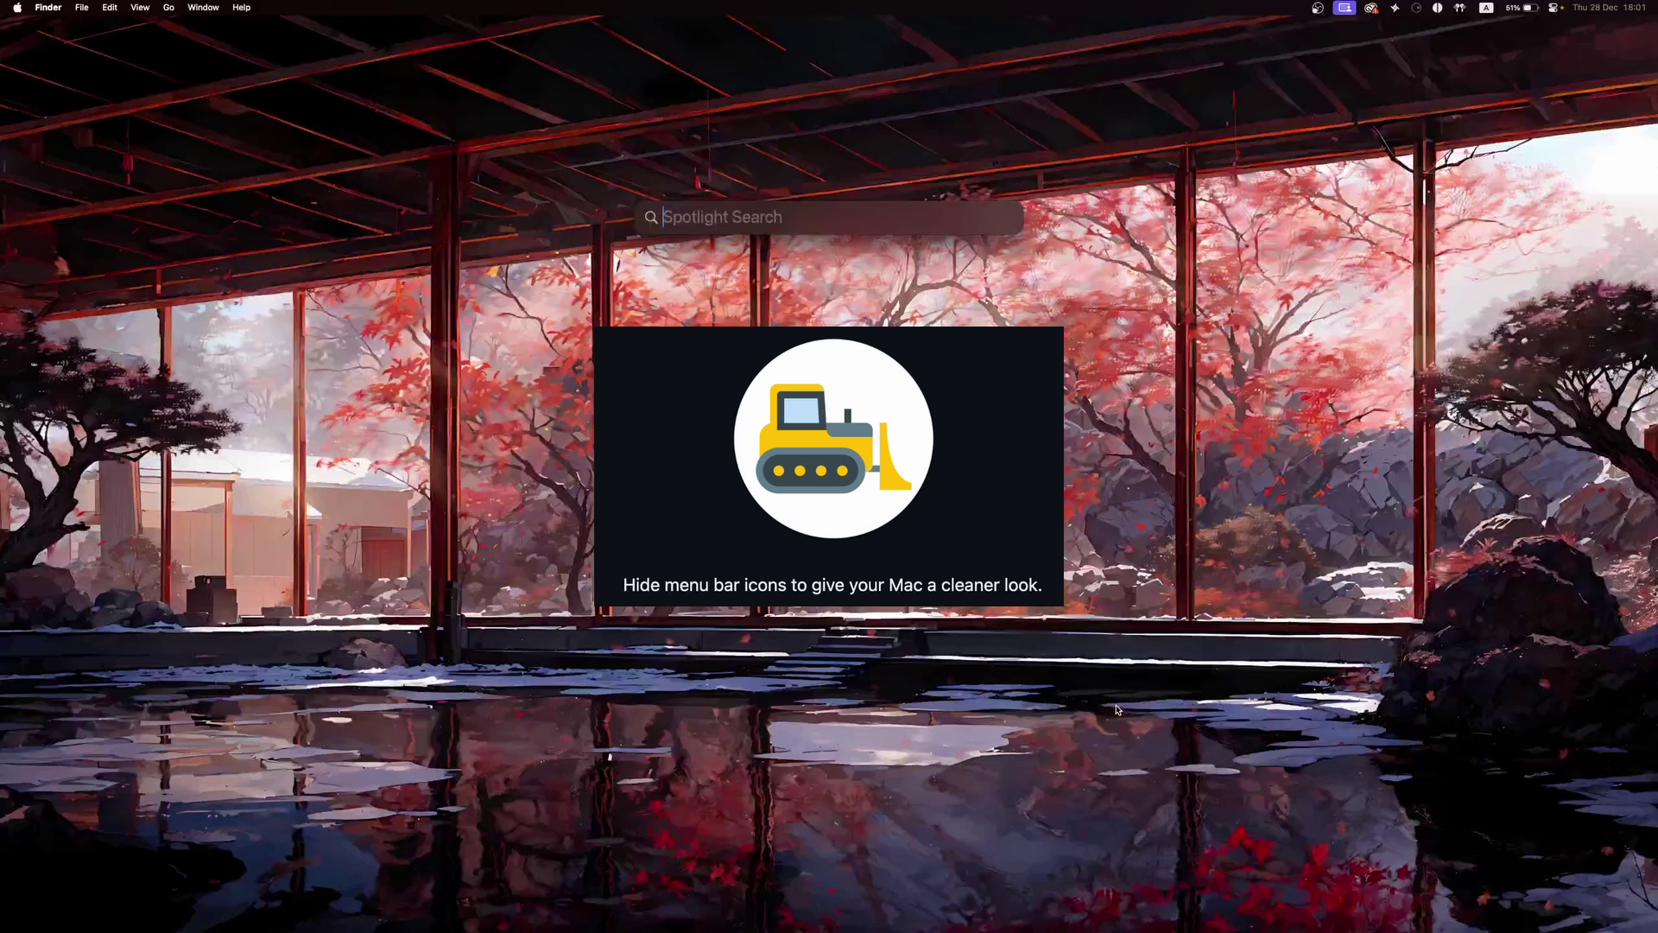
text(dozer)
key(Return)
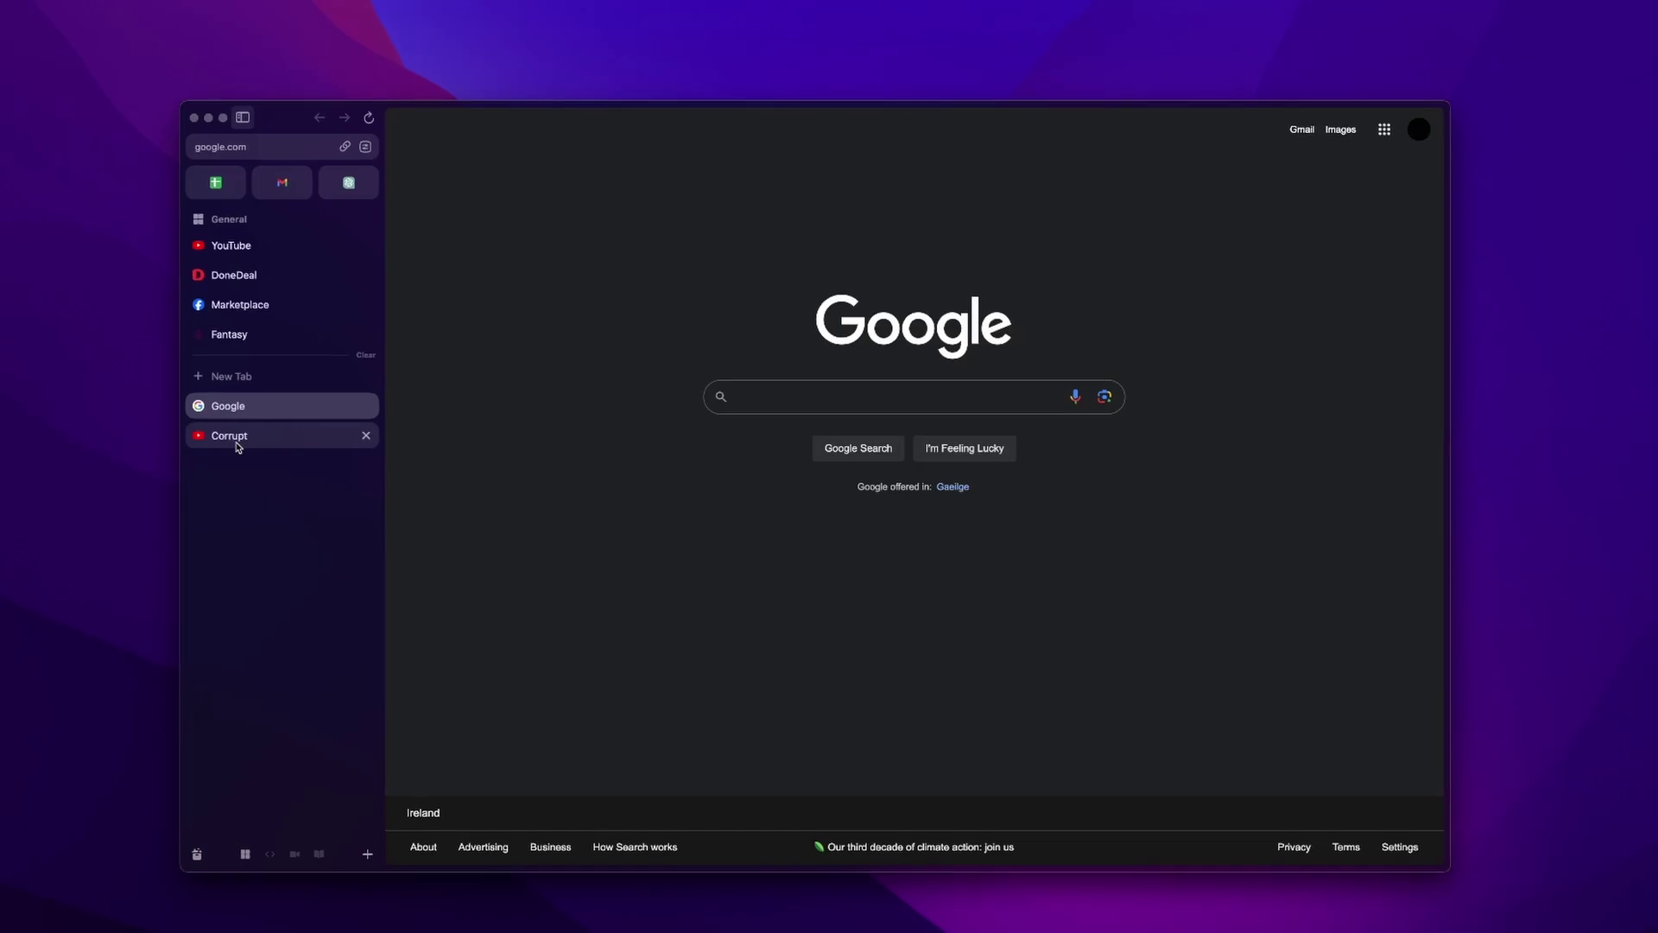
- Put the Corrupt tab beside Google in Arc split view, then swipe through the spaces
click(220, 439)
drag(219, 440, 518, 459)
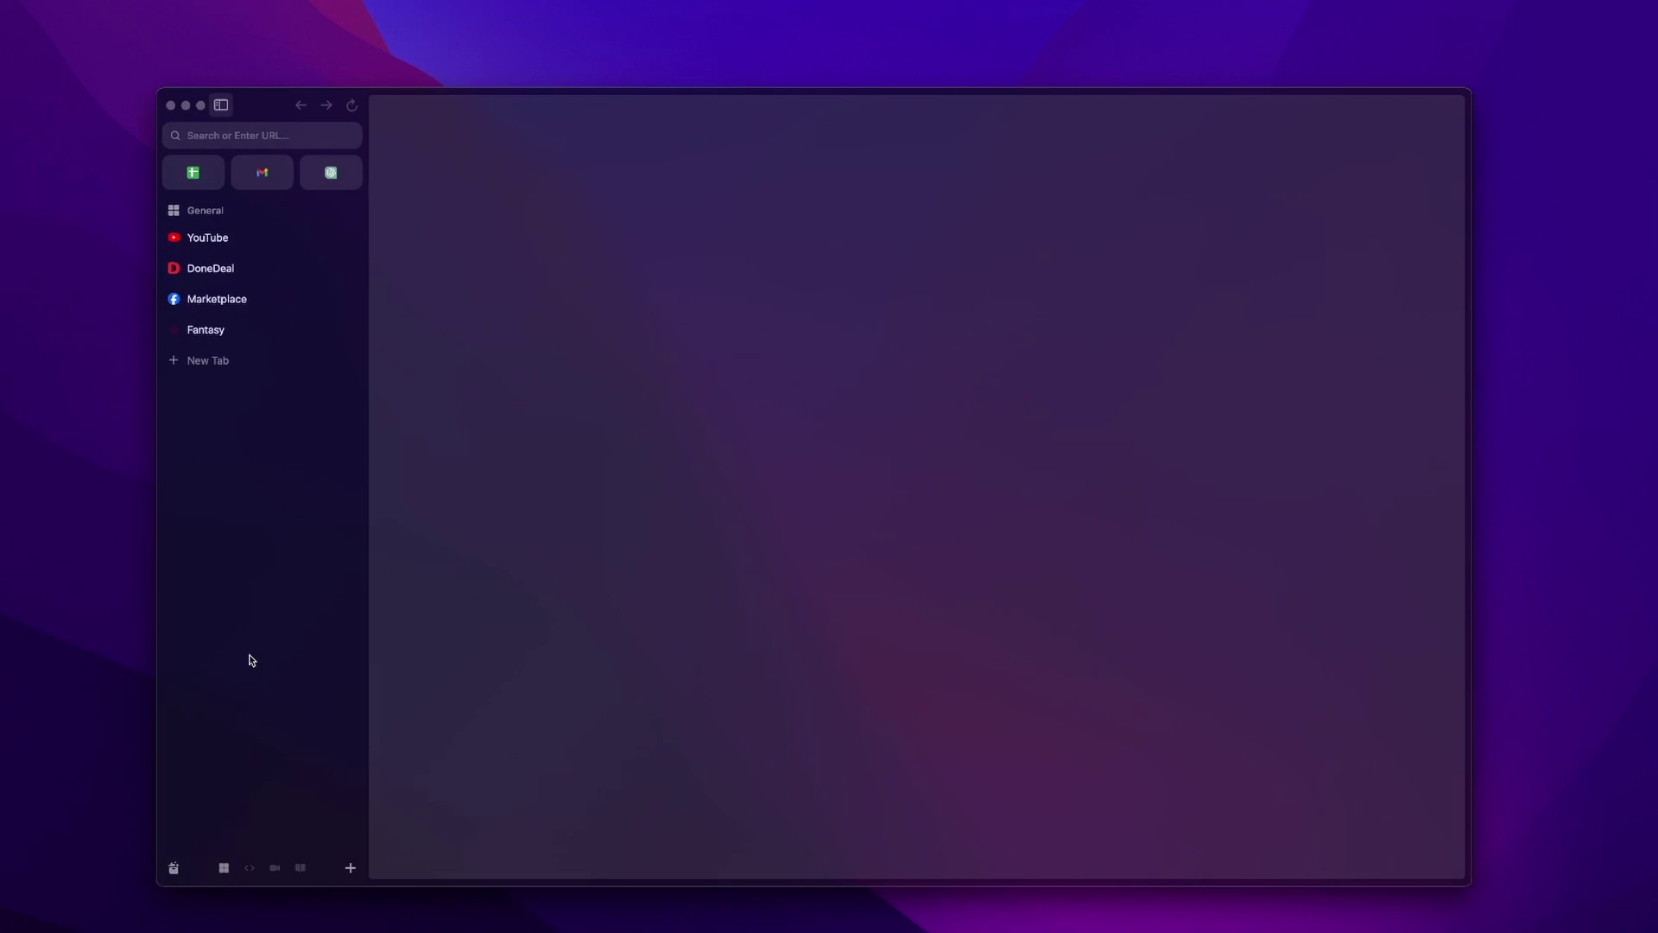
scroll(248, 663, right, 3)
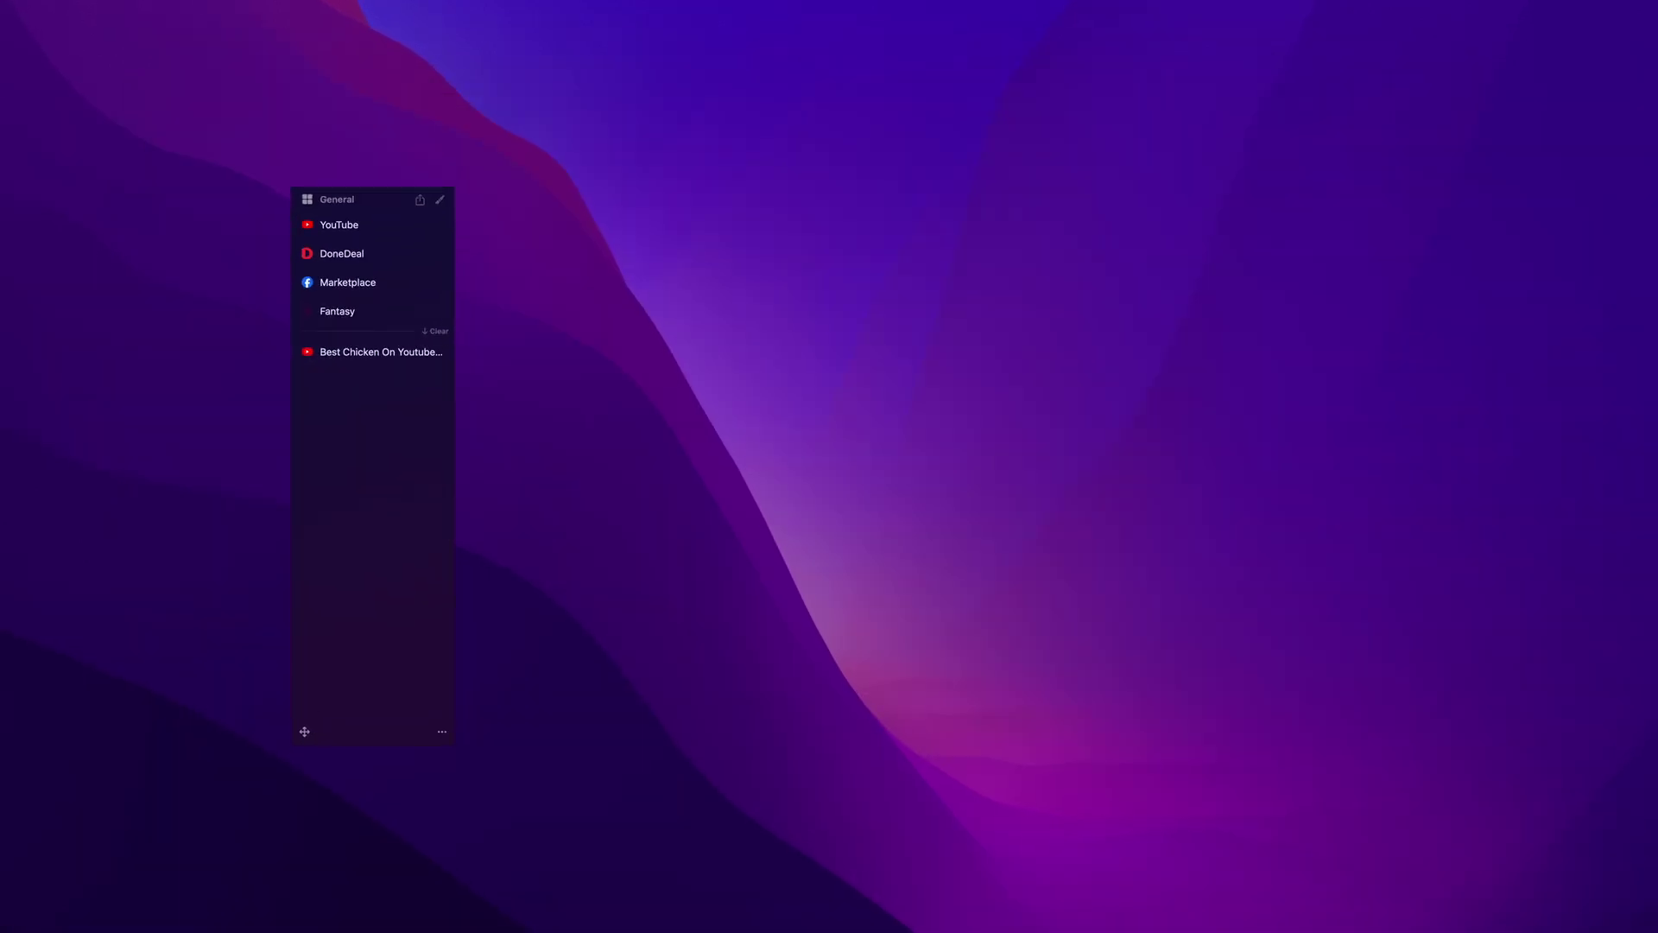